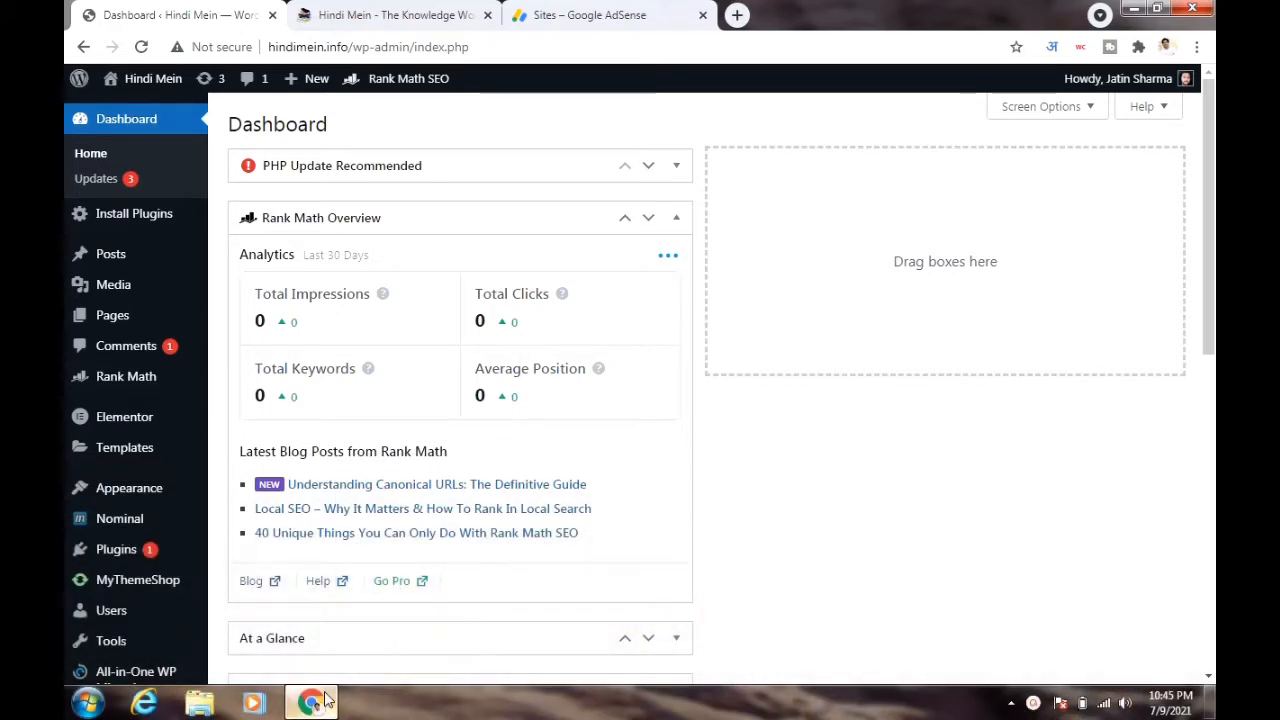
click(347, 12)
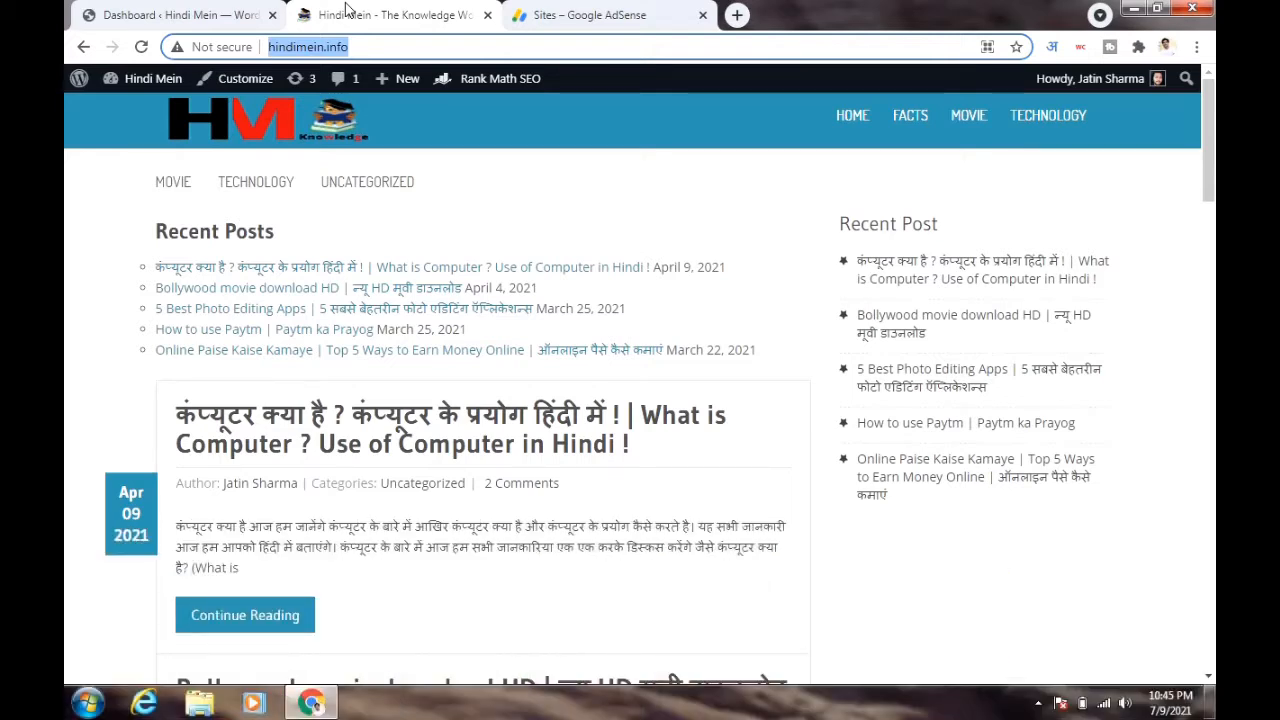
click(183, 12)
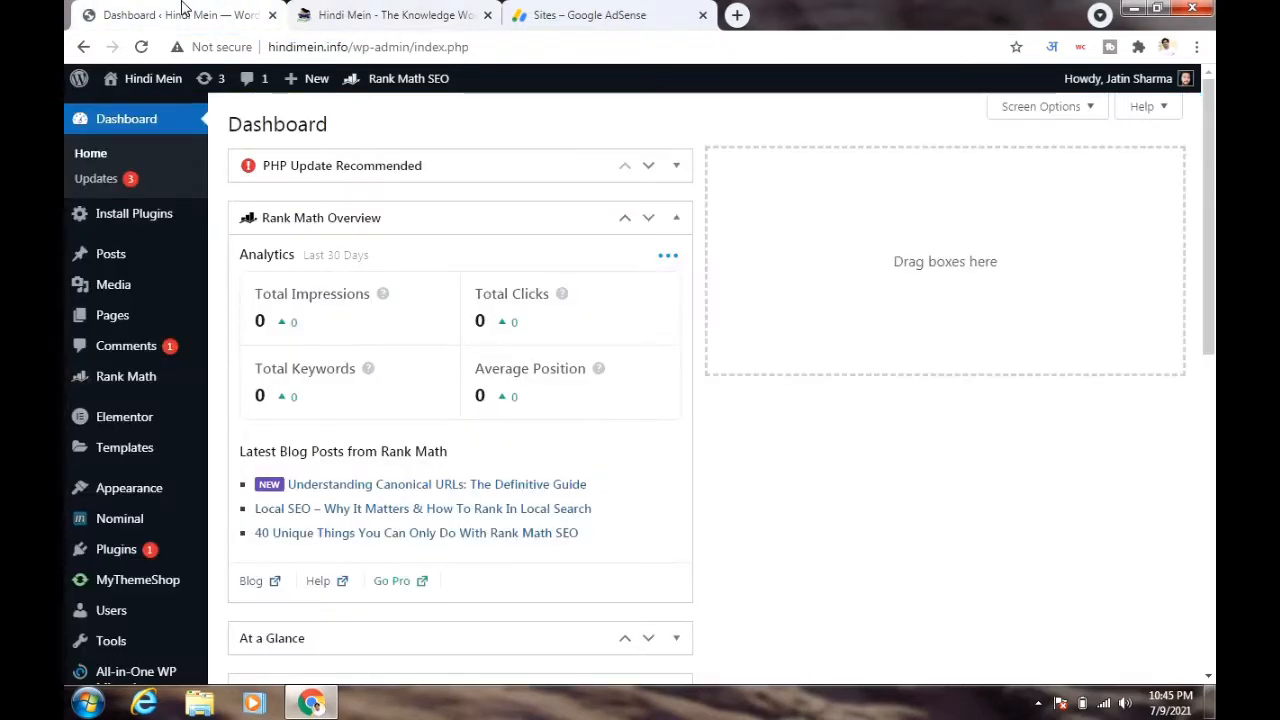
click(558, 10)
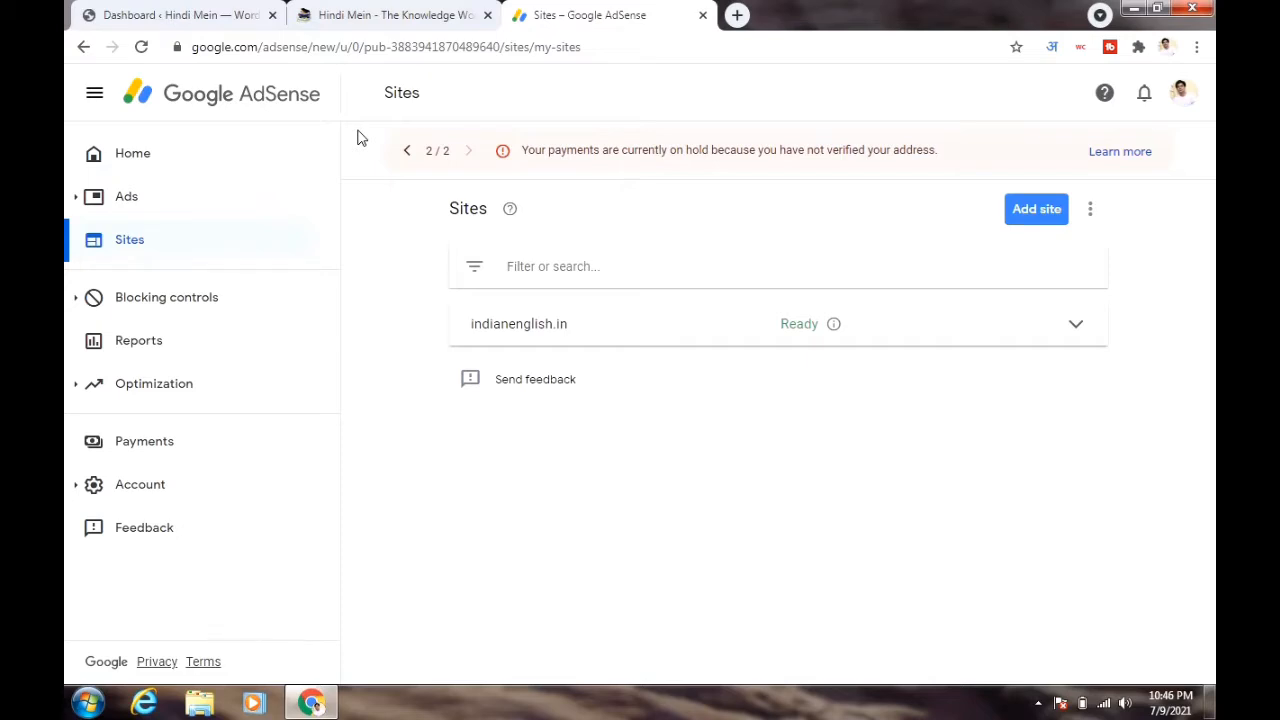
Copy the web address of the hindimein.info site from its open page
click(432, 18)
click(300, 48)
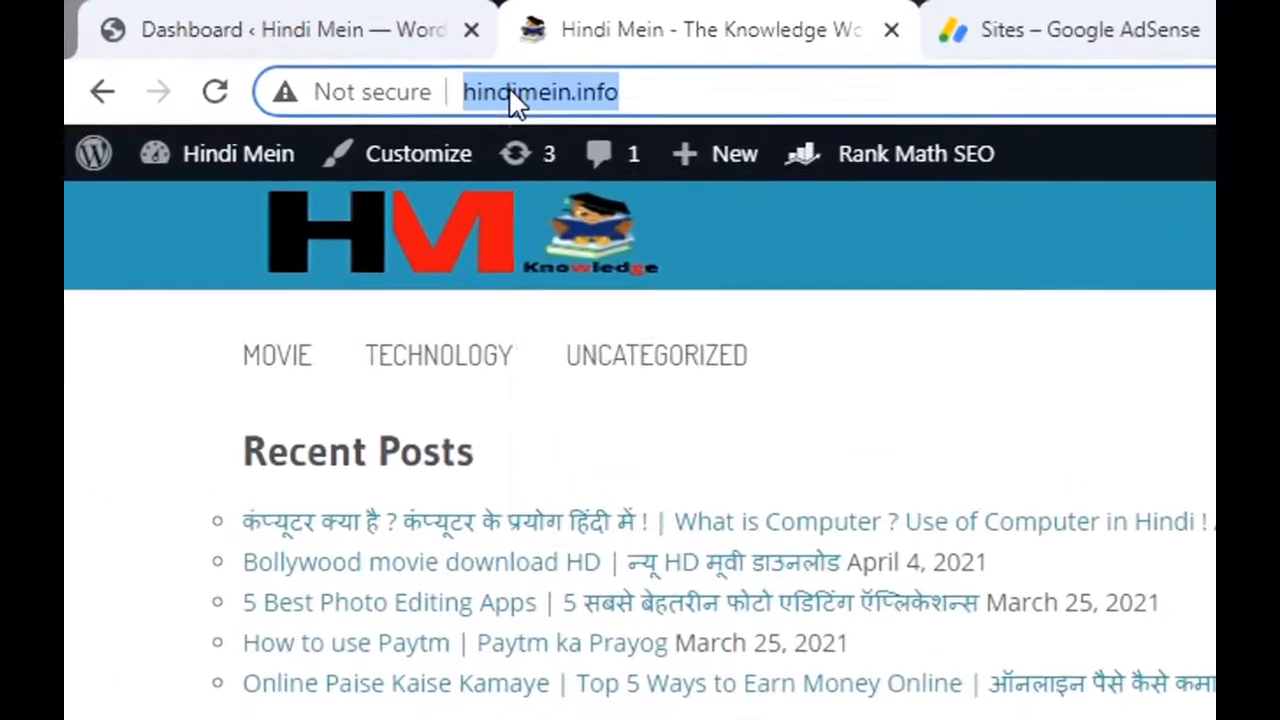
right_click(295, 48)
click(600, 226)
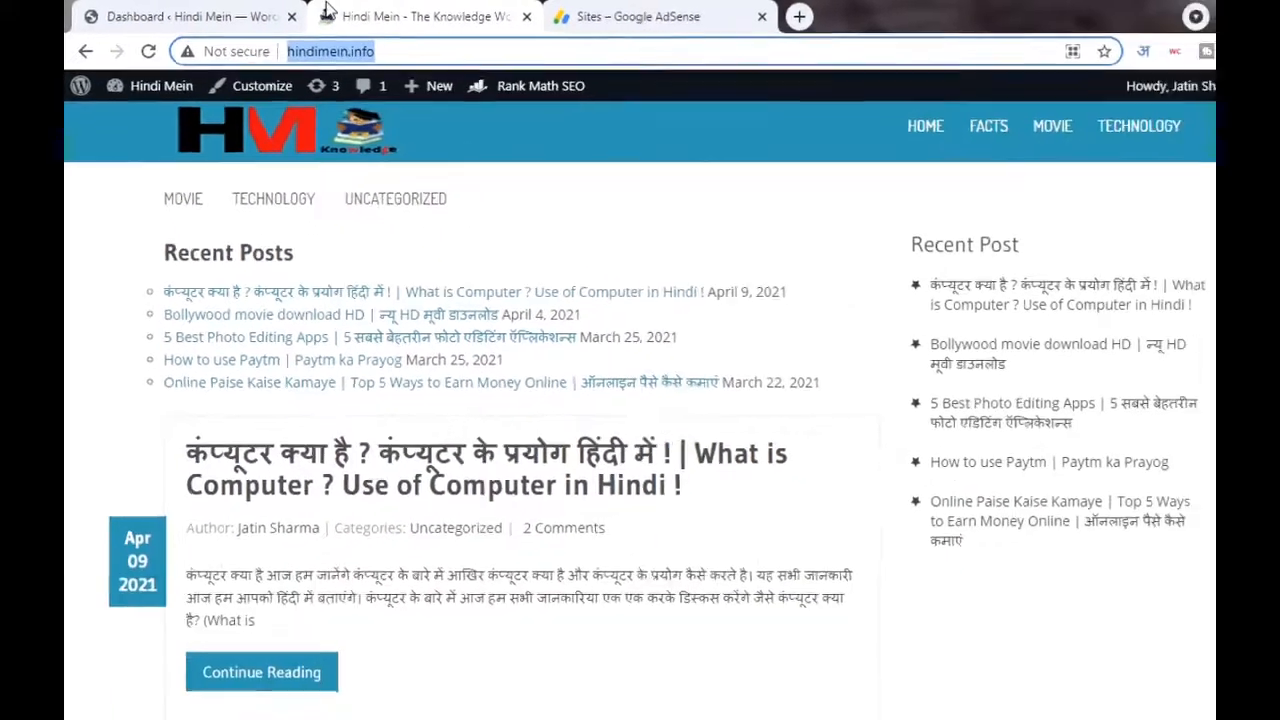
click(590, 16)
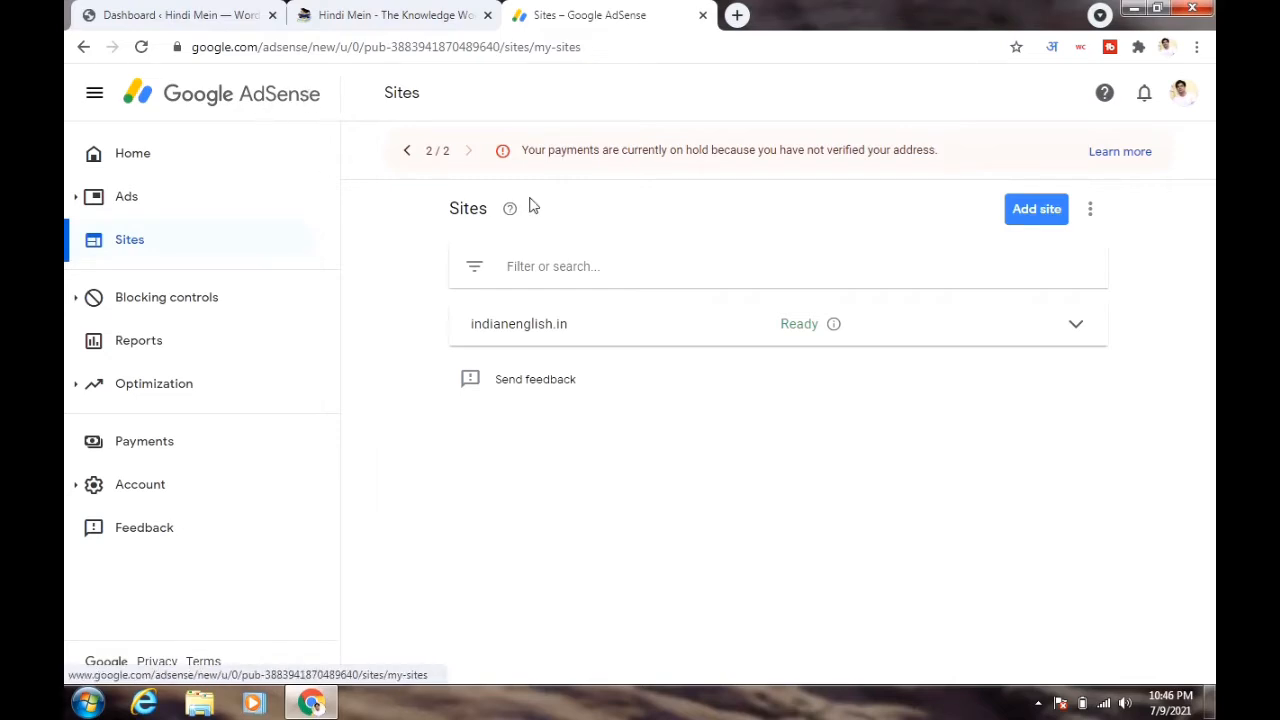
click(170, 162)
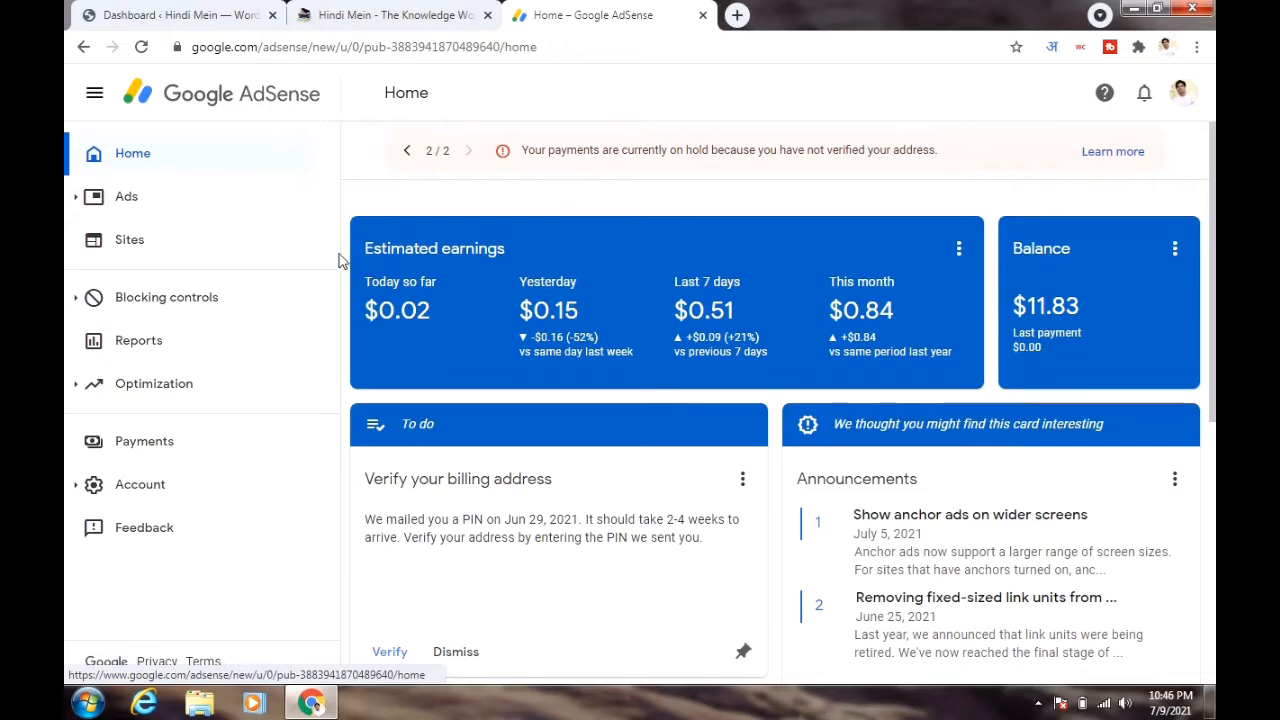
click(145, 257)
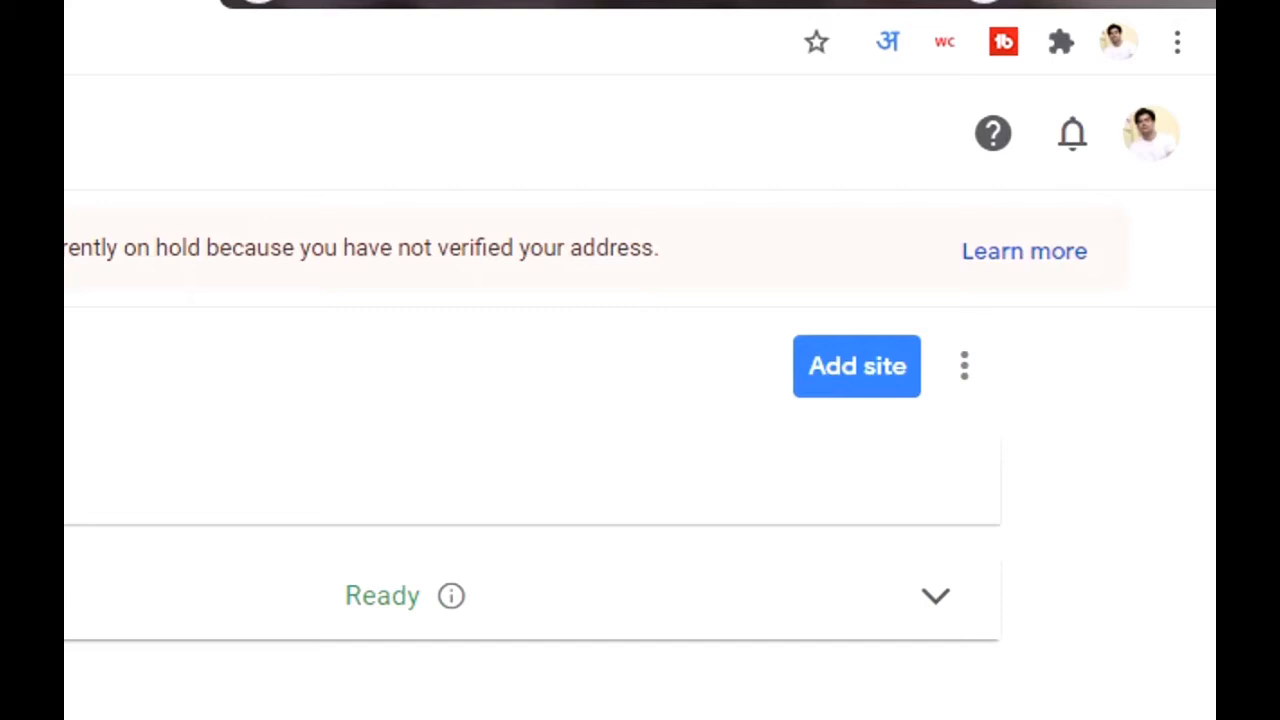
click(852, 383)
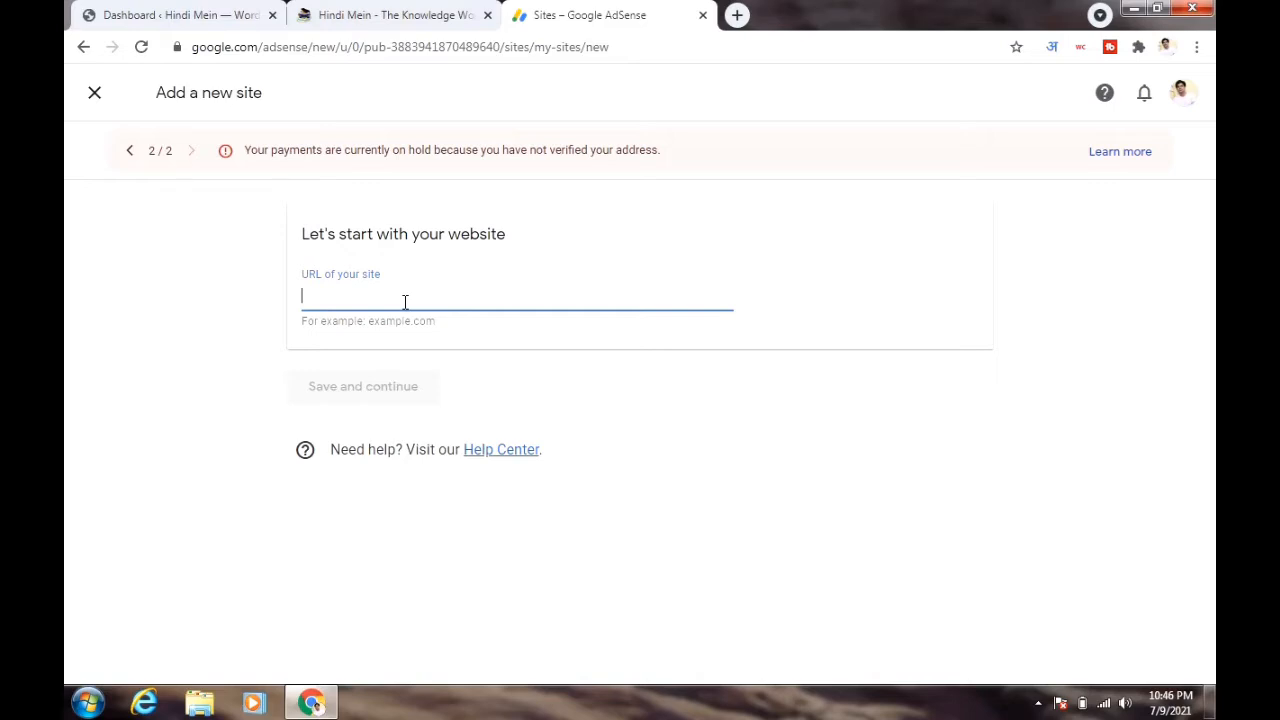
key(ctrl+v)
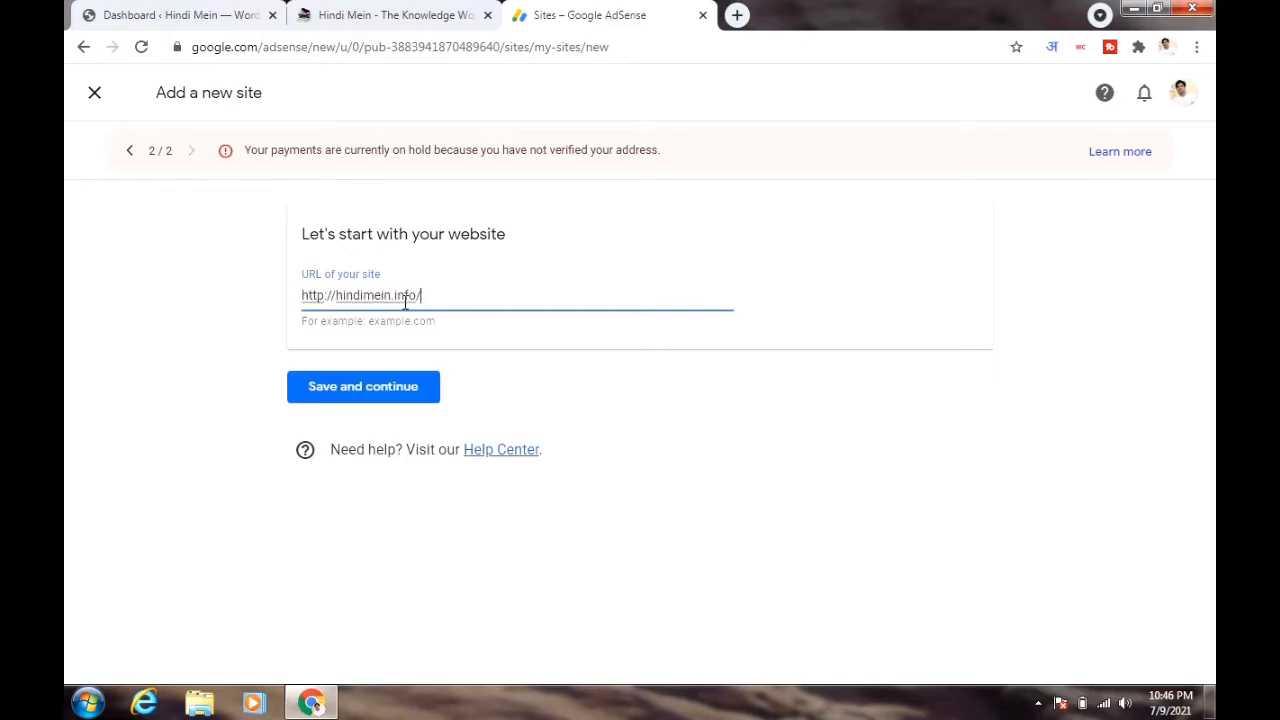
click(370, 396)
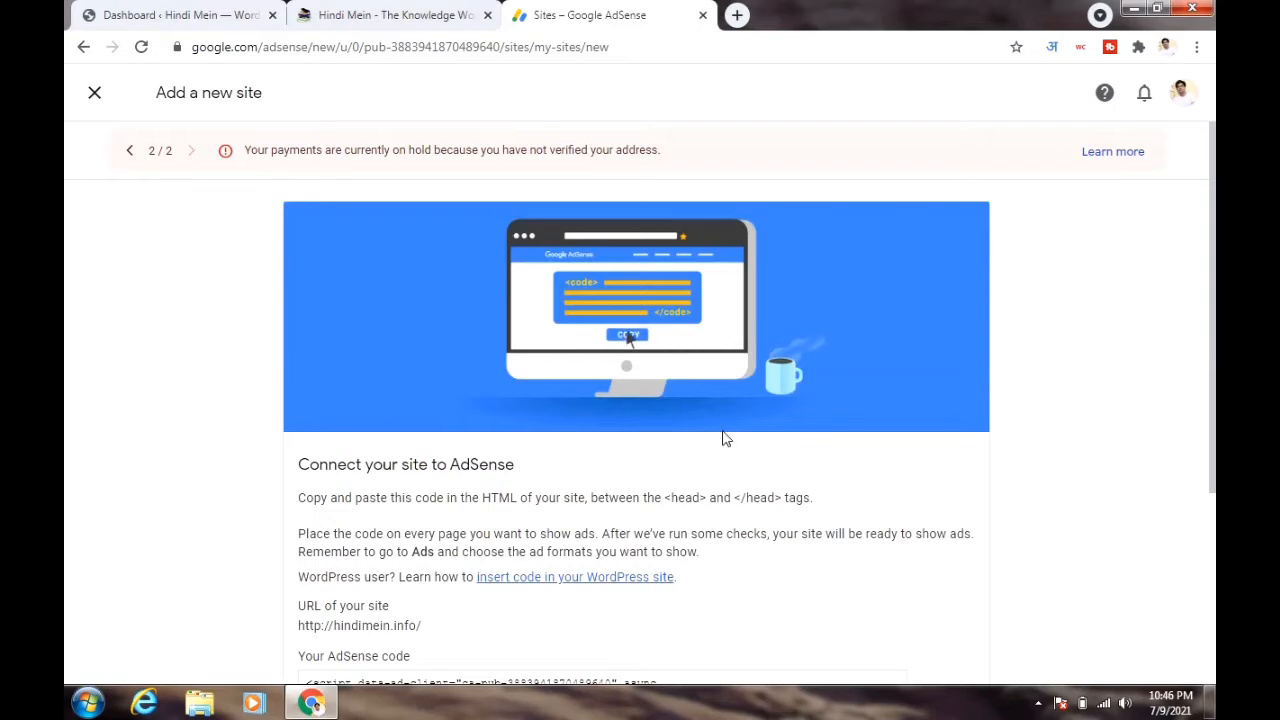
Copy the AdSense code provided for connecting the new site
scroll(1073, 284, down, 1)
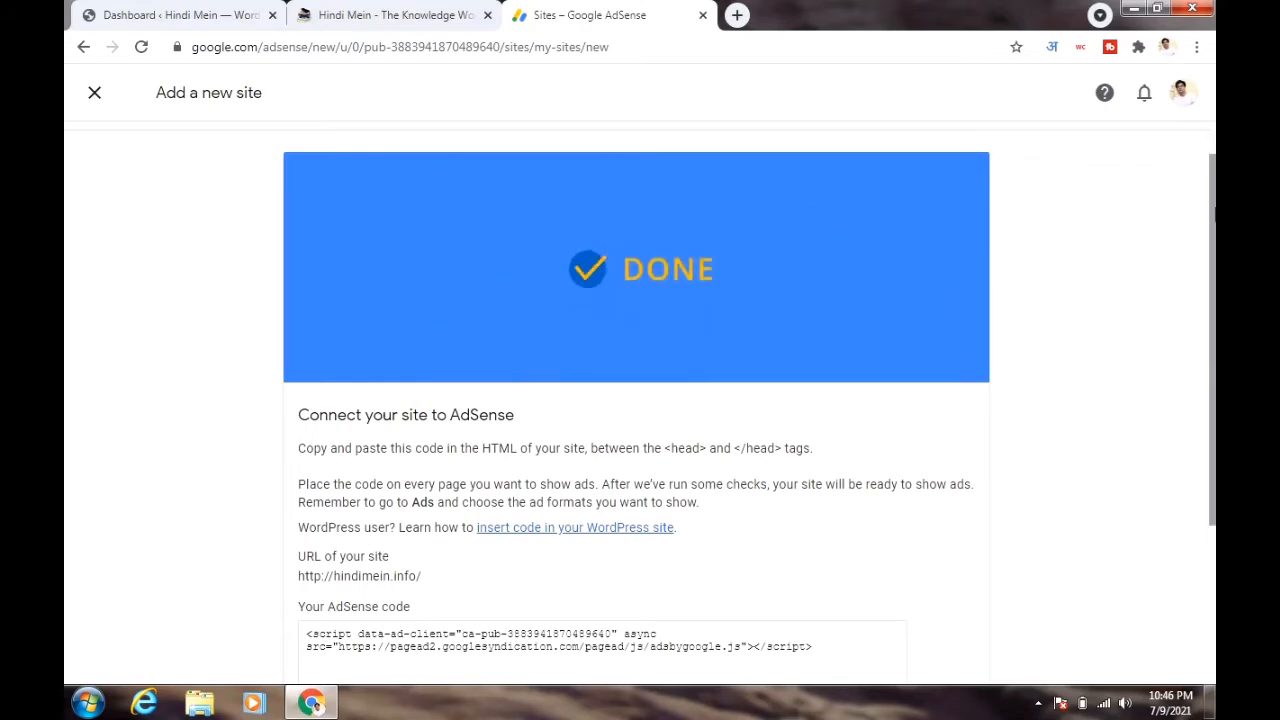
scroll(900, 443, down, 2)
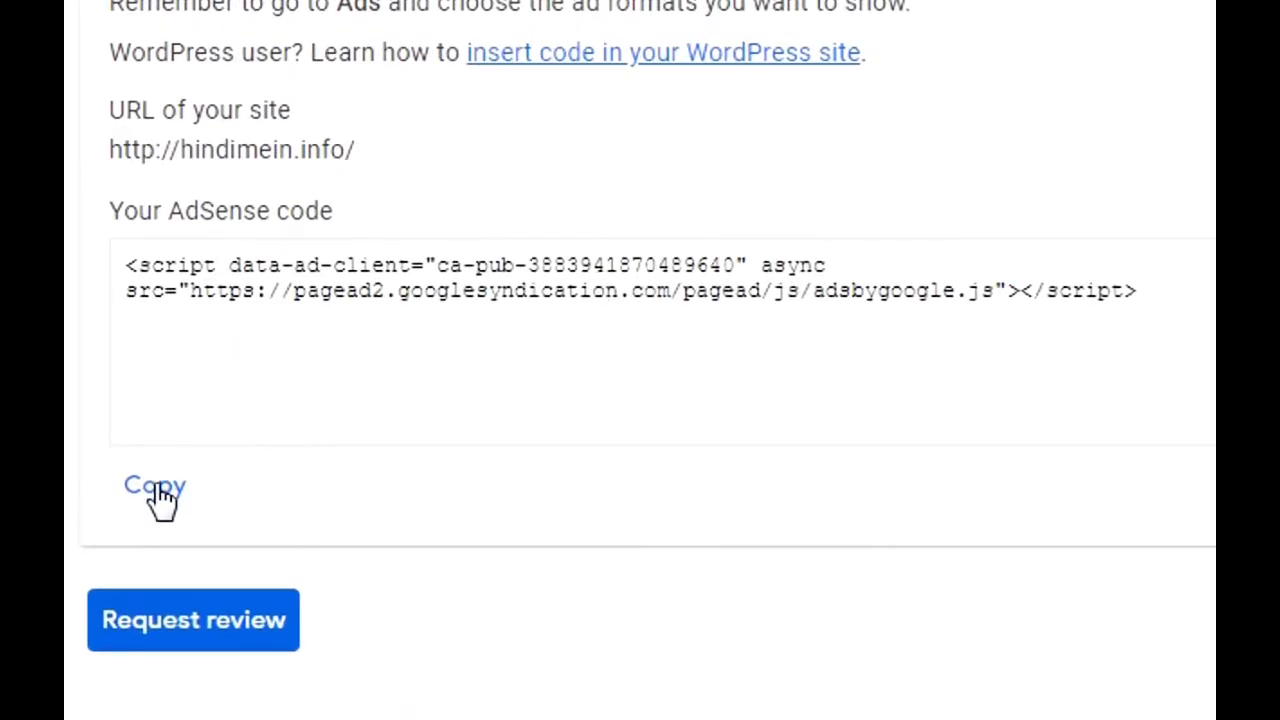
click(157, 490)
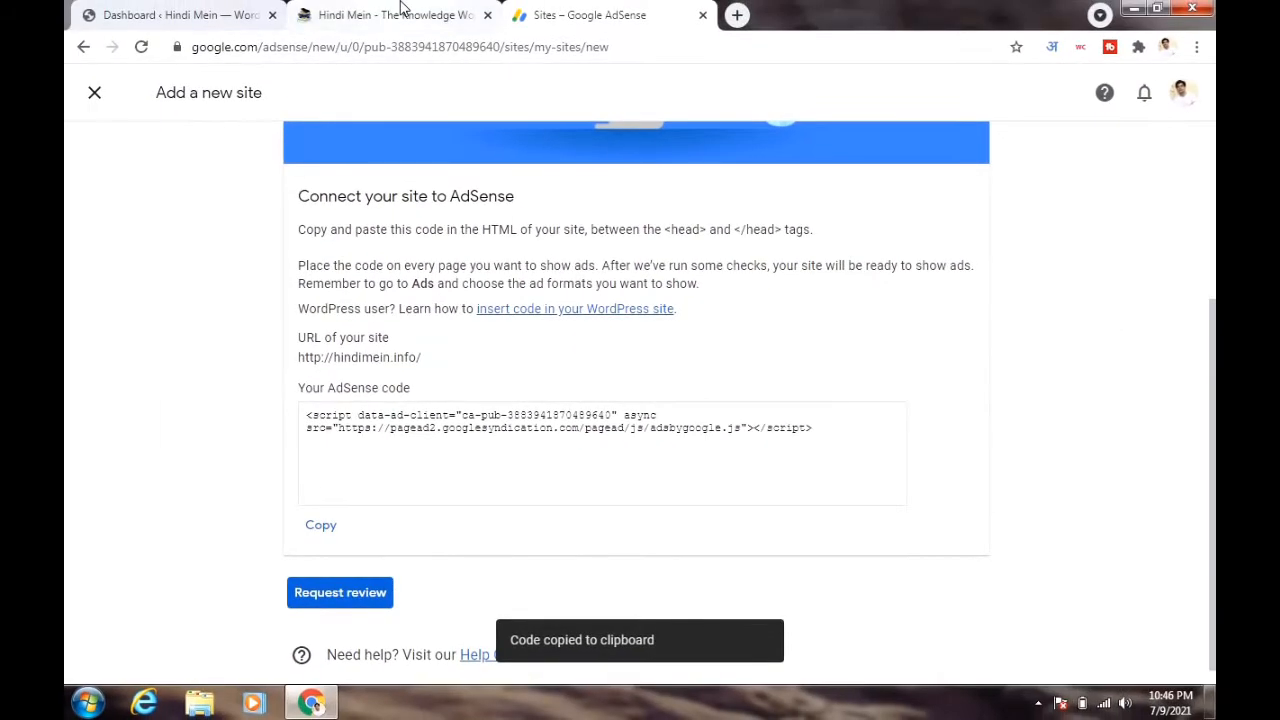
Switch to the site's WordPress dashboard and open the page for adding new plugins
click(400, 12)
click(220, 10)
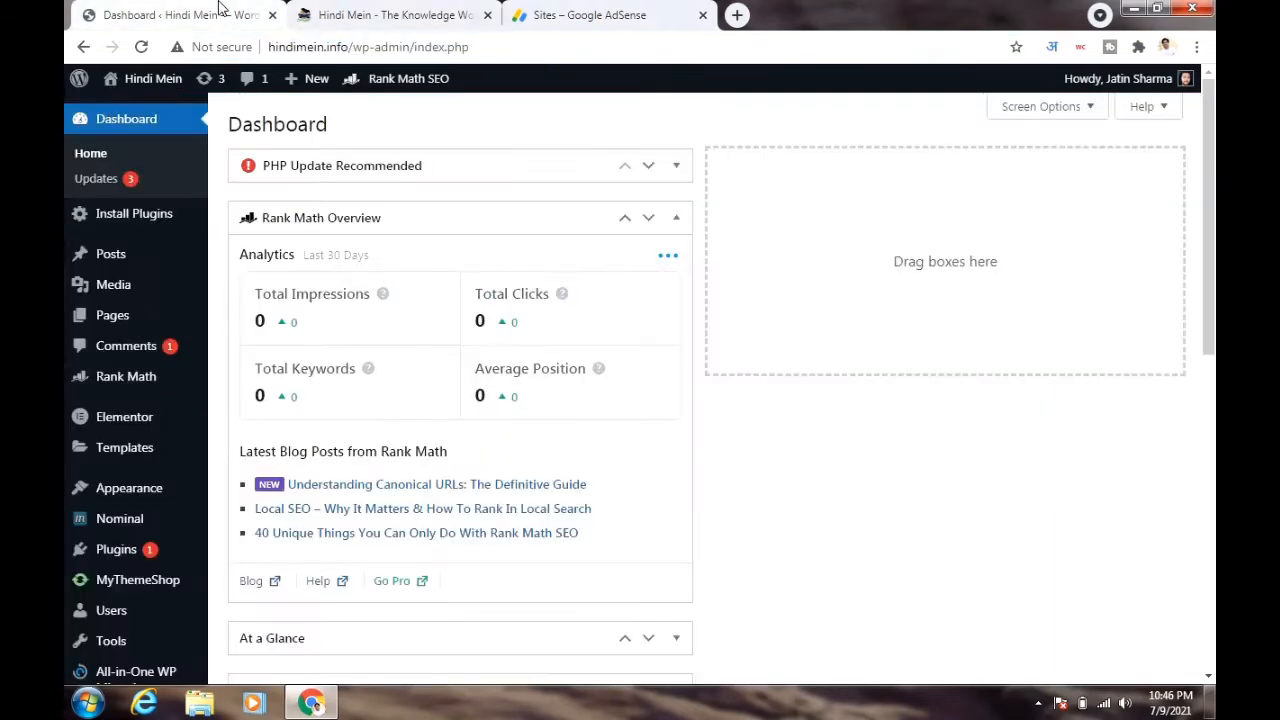
mouse_move(160, 80)
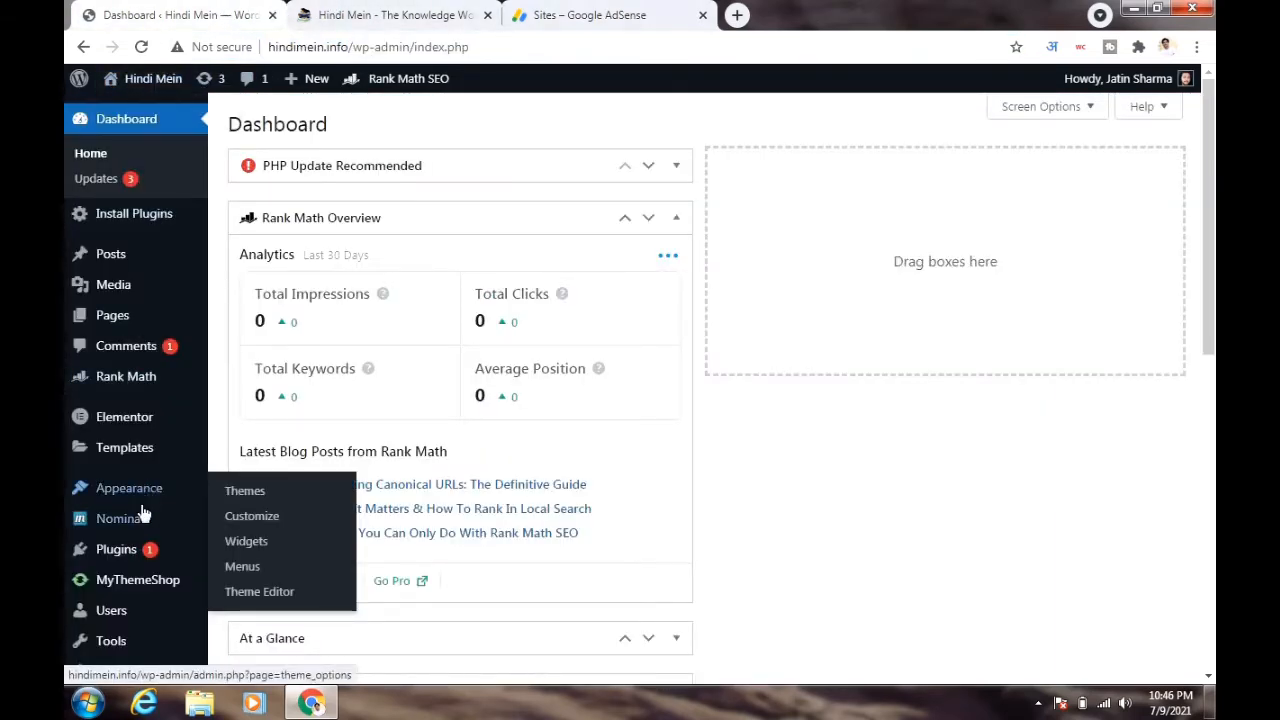
click(125, 551)
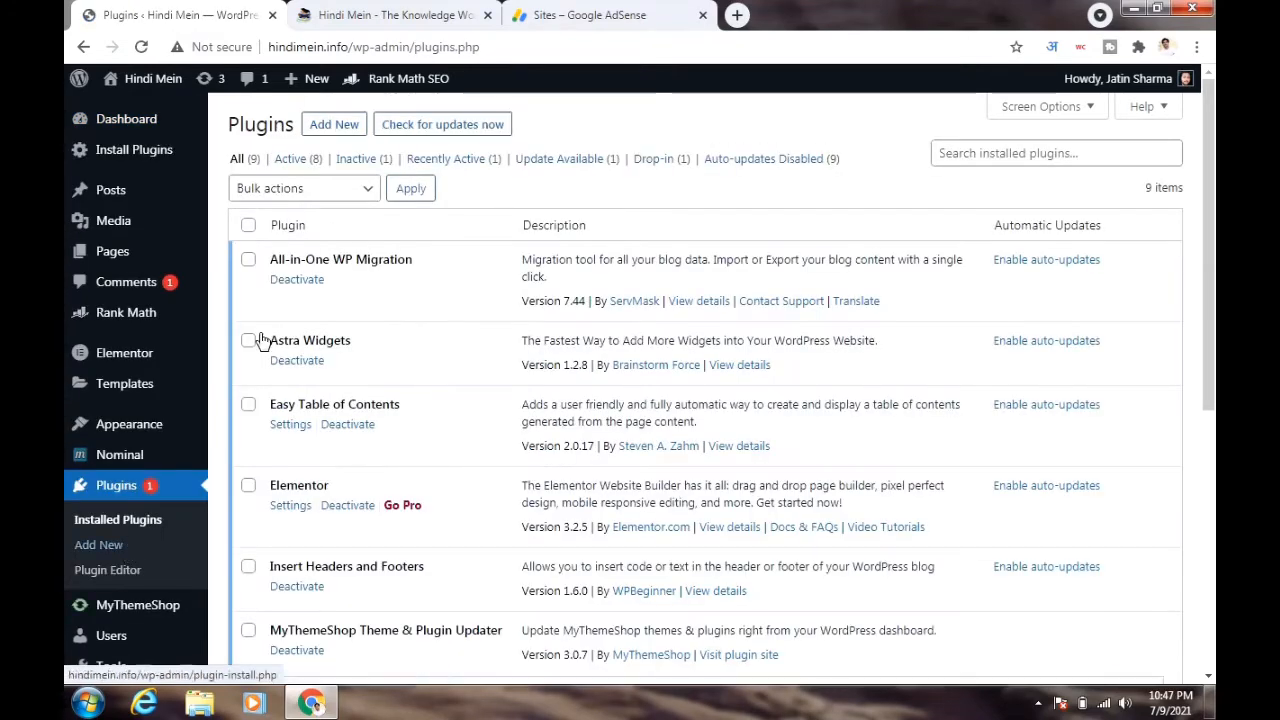
click(326, 124)
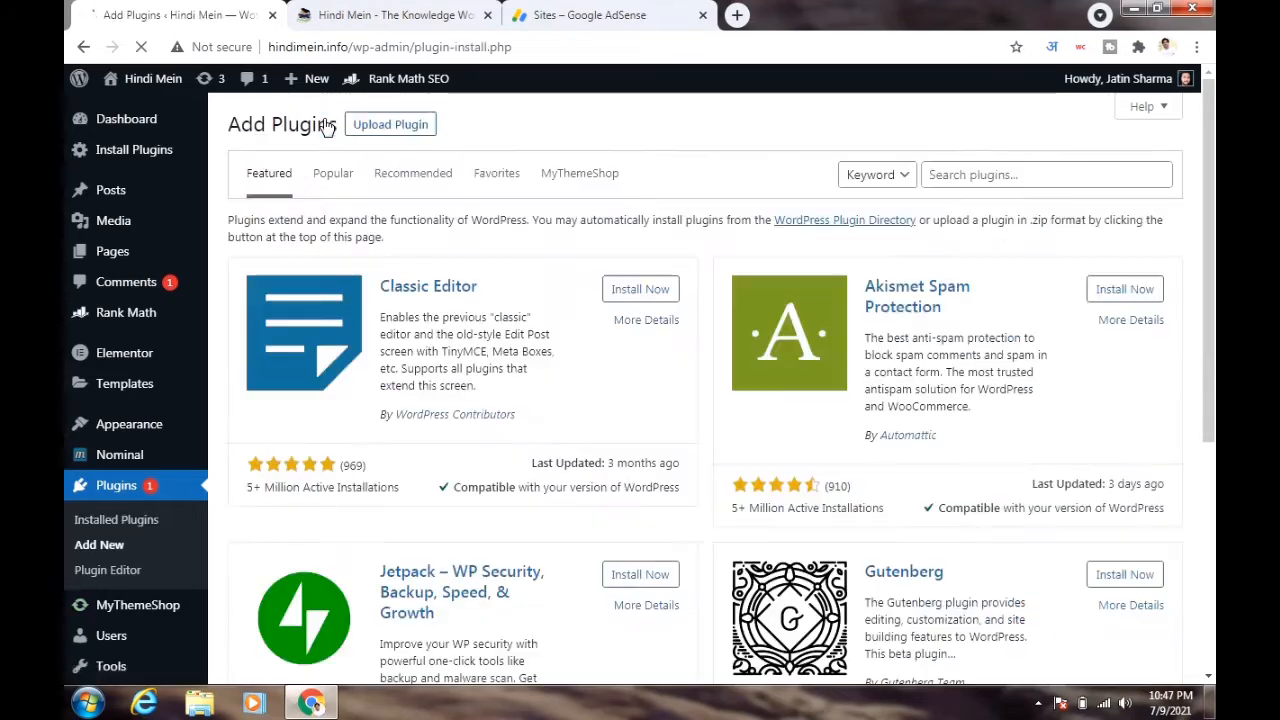
click(985, 170)
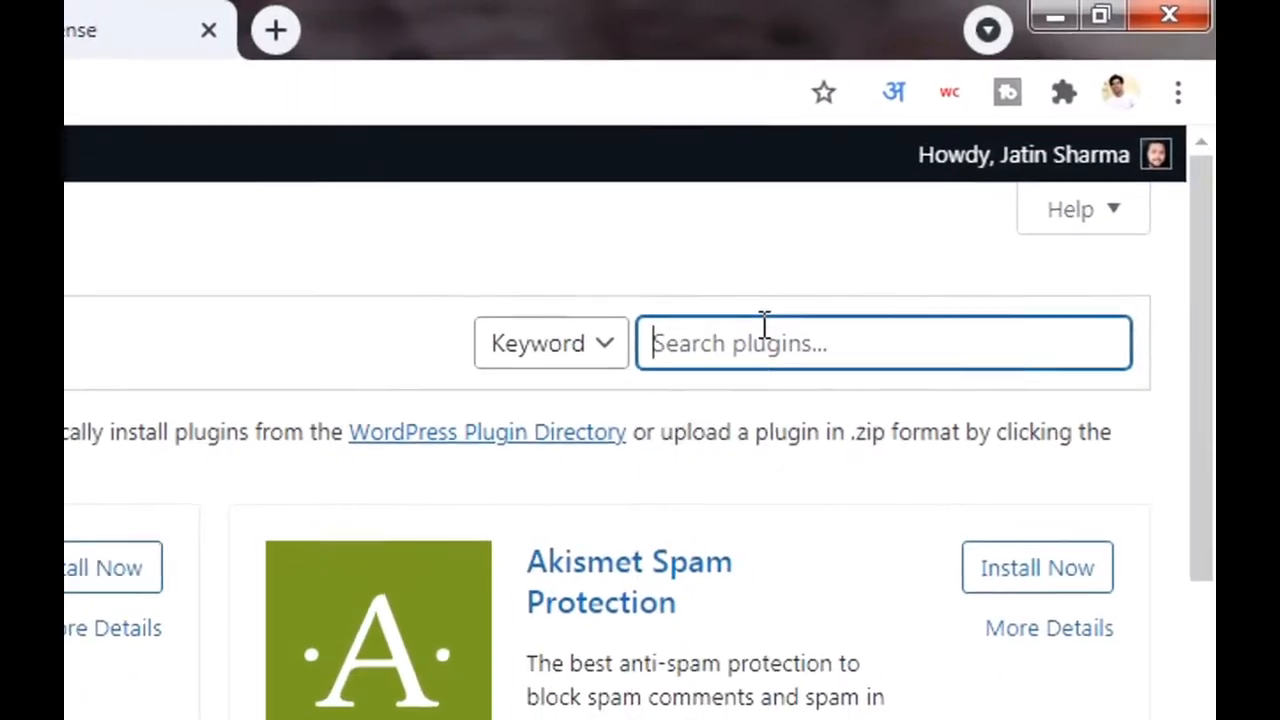
text(inter)
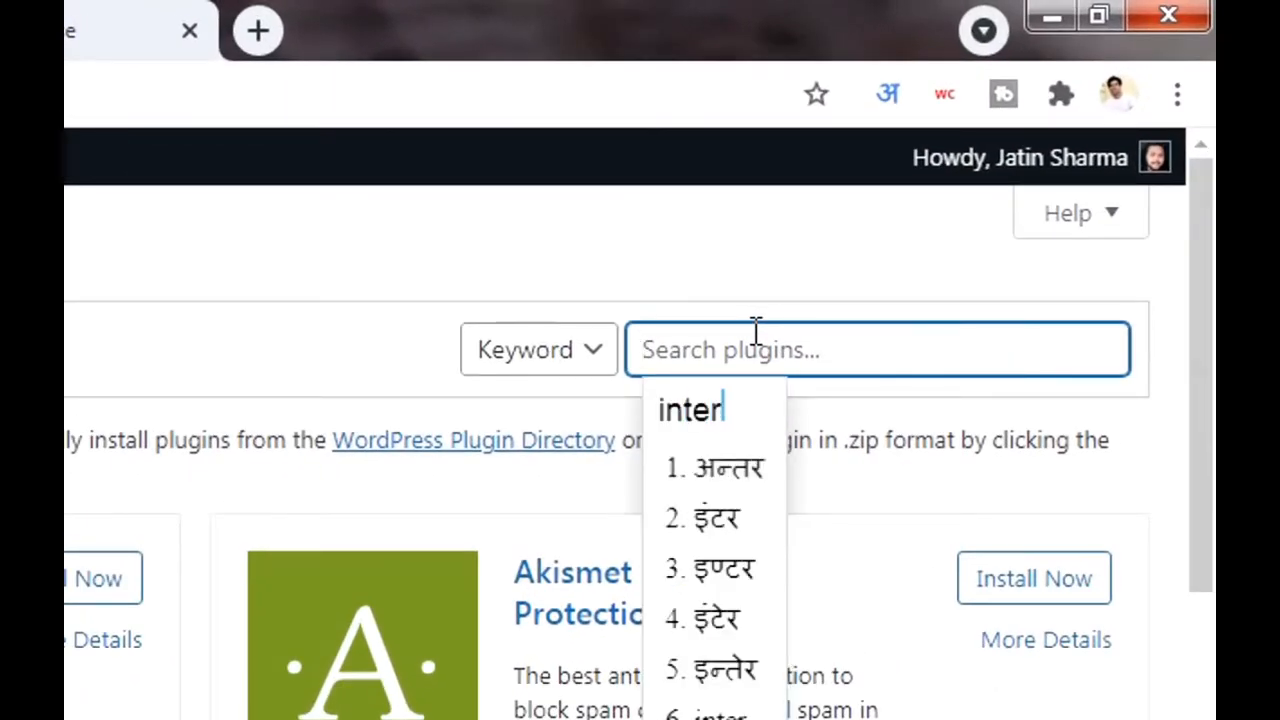
text(t)
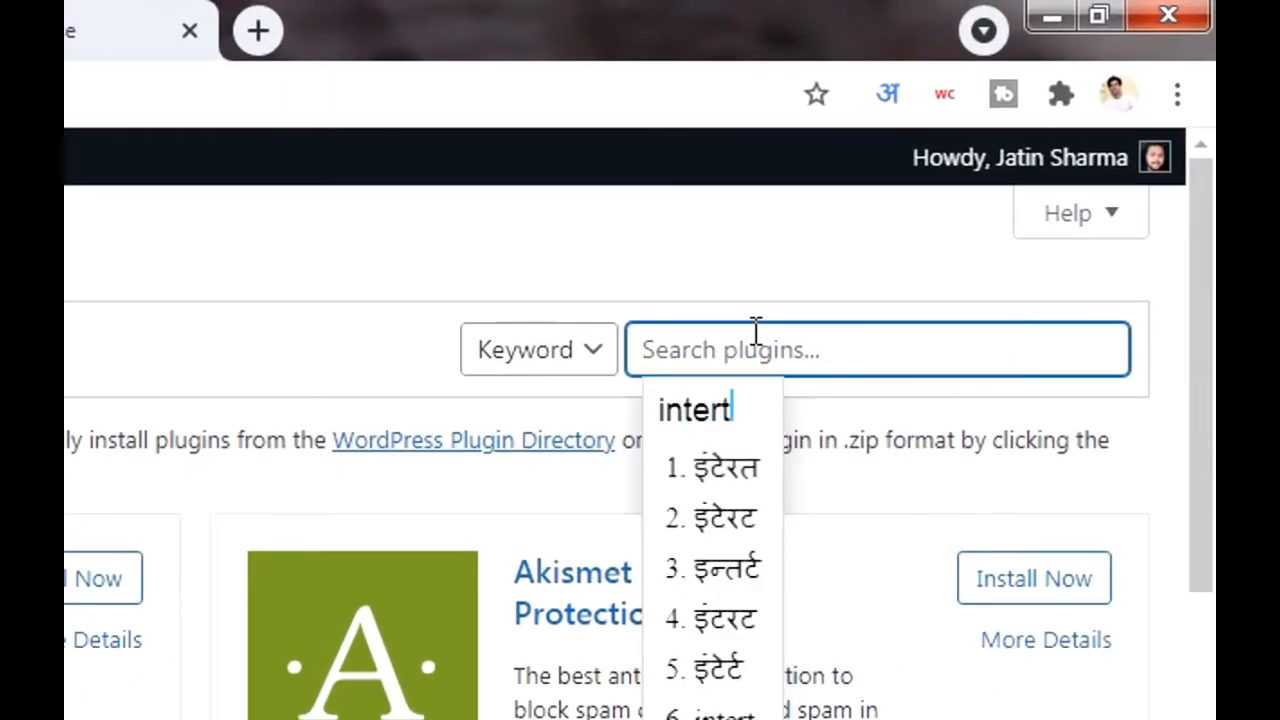
Turn off the Hindi input extension and search the plugin directory for "insert header and footer"
click(888, 97)
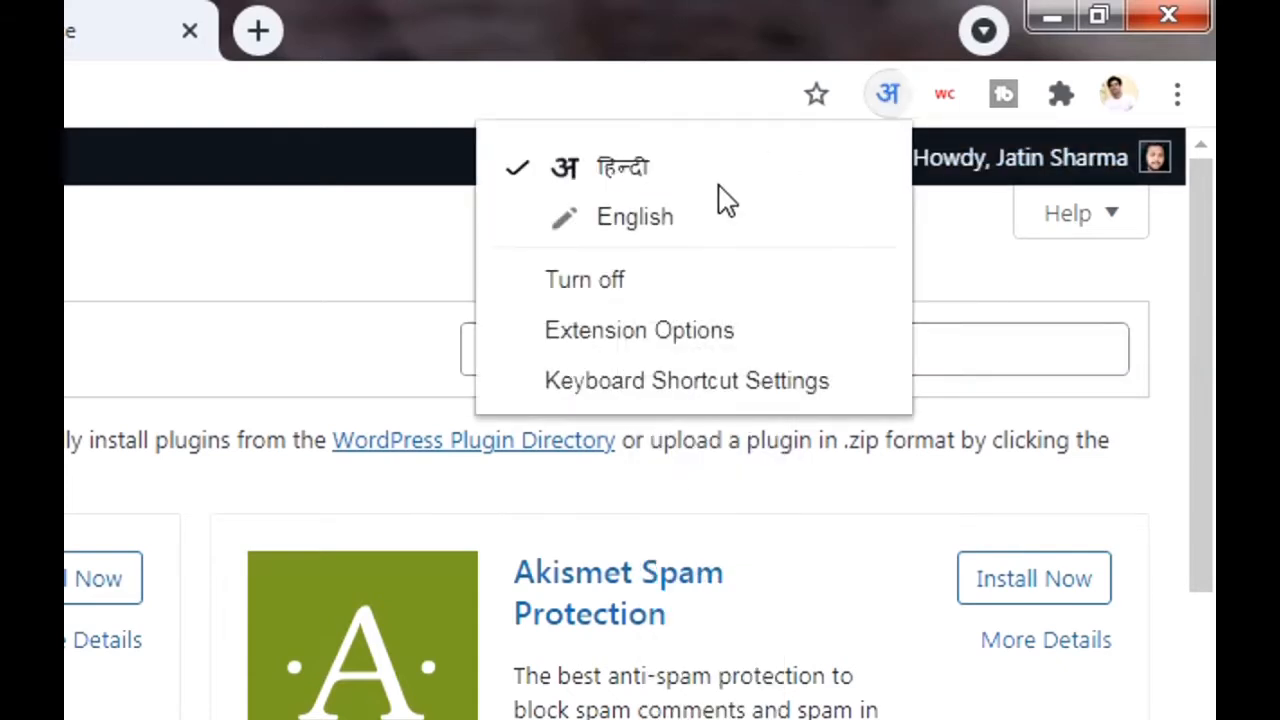
click(680, 277)
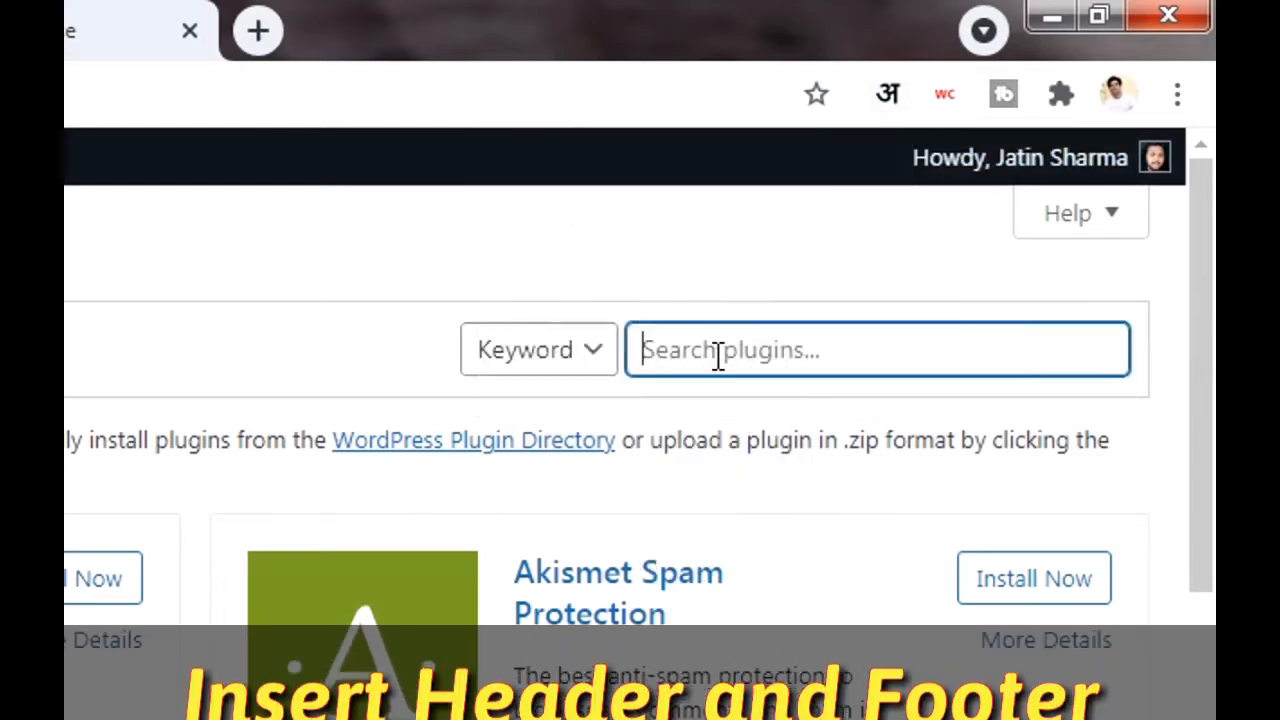
click(718, 356)
text(inse)
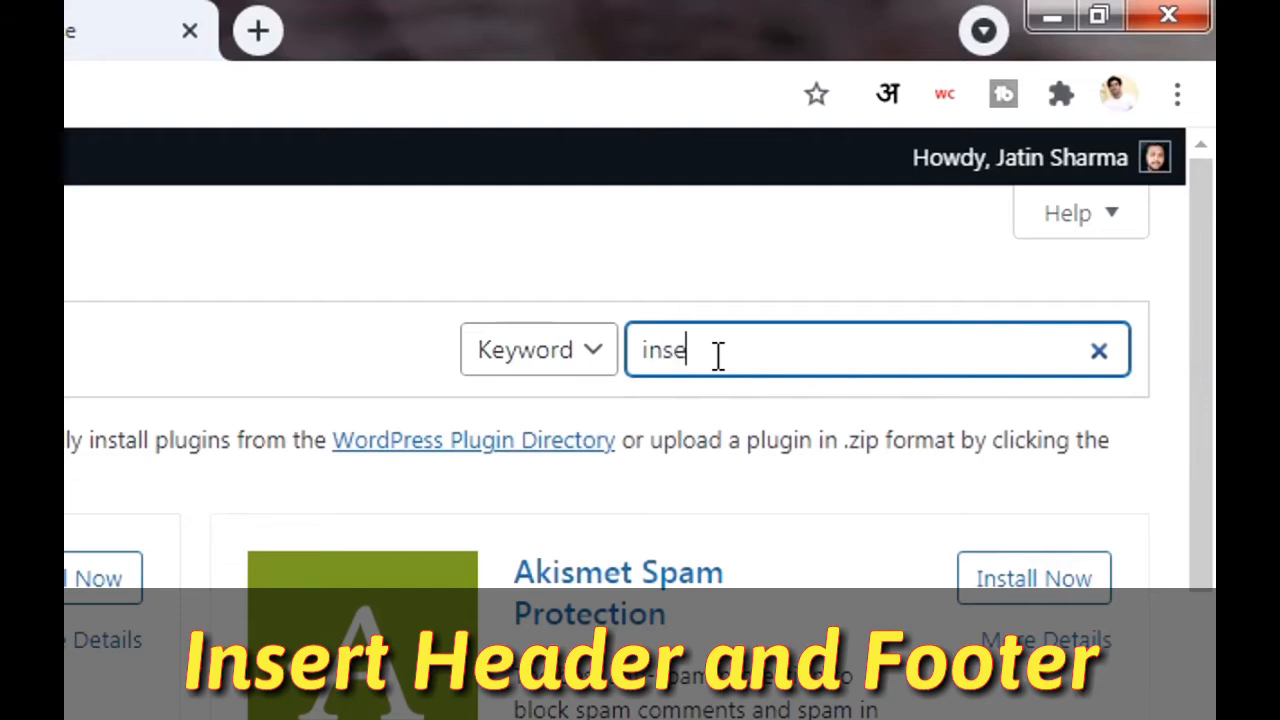
text(rt header a)
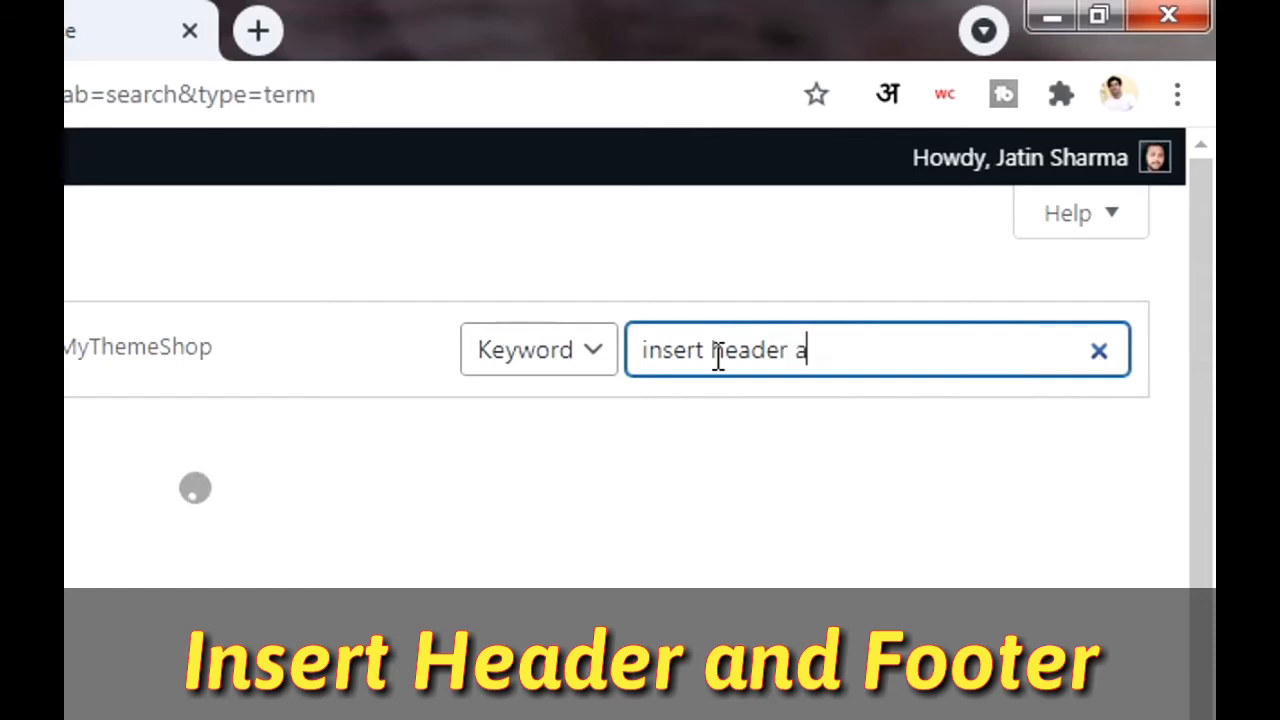
text(nd )
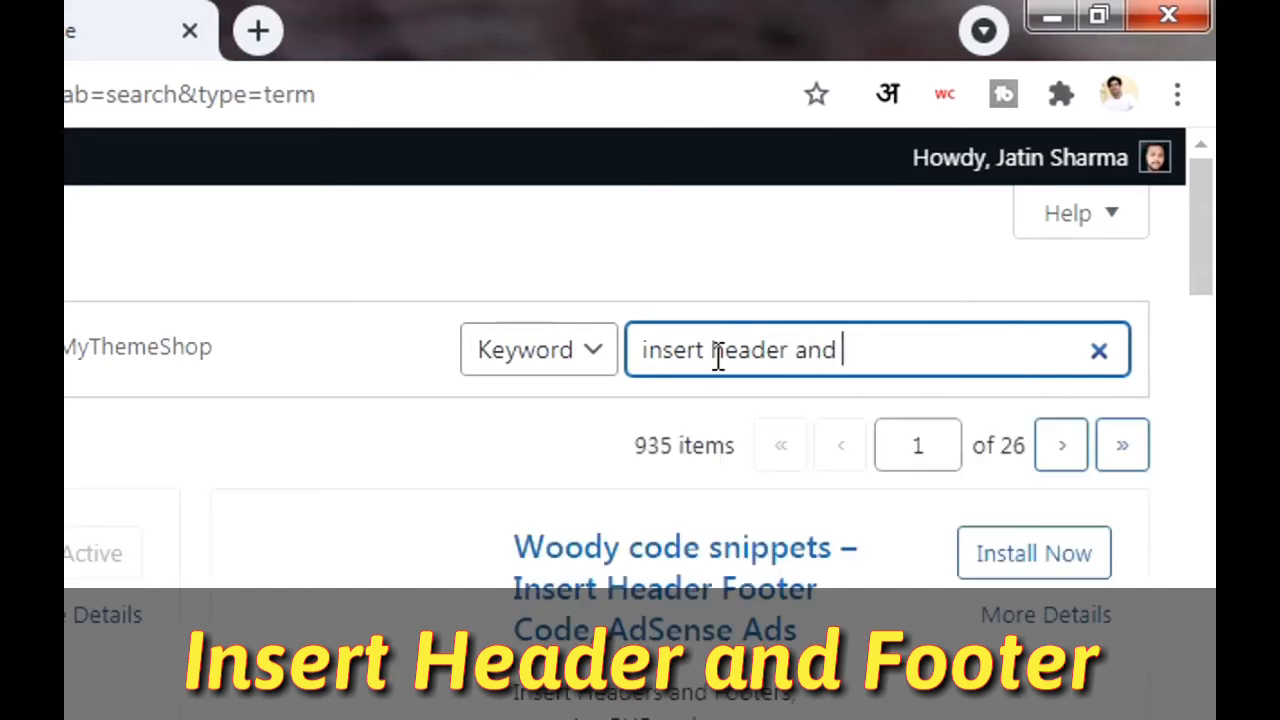
text(foo)
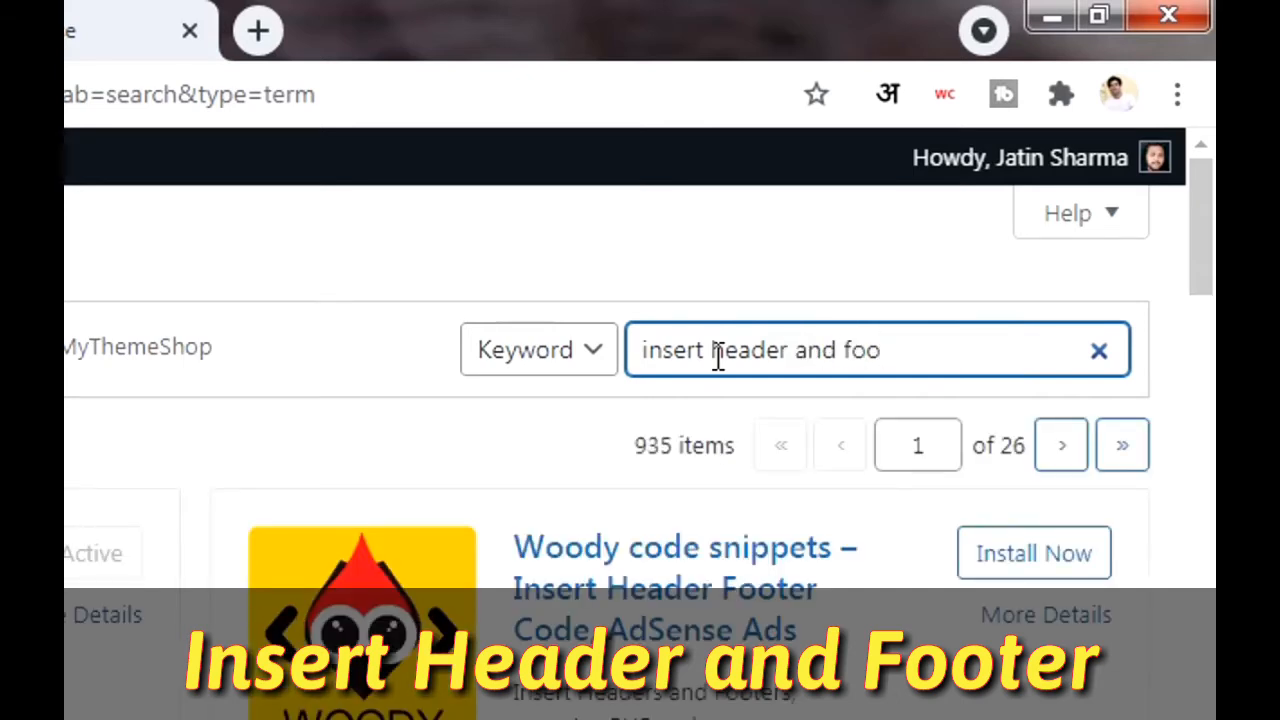
text(ter)
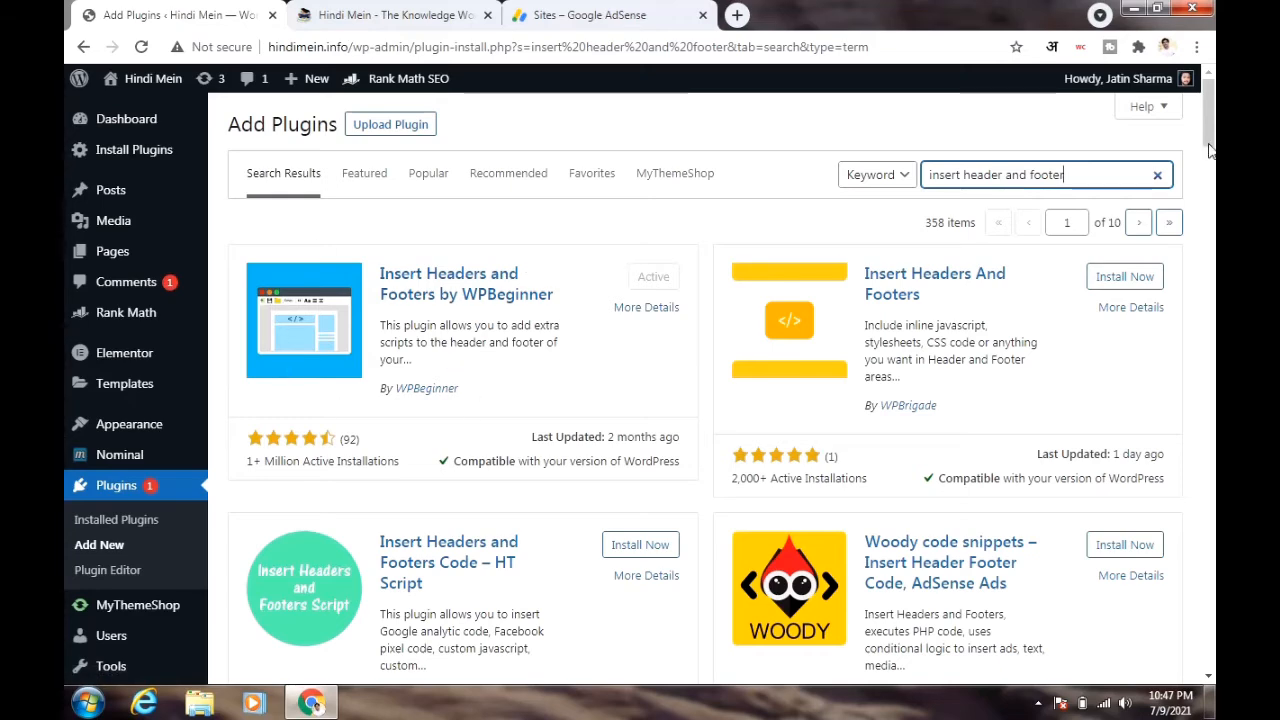
Open the settings page of the installed Insert Headers and Footers plugin
drag(1210, 150, 1210, 263)
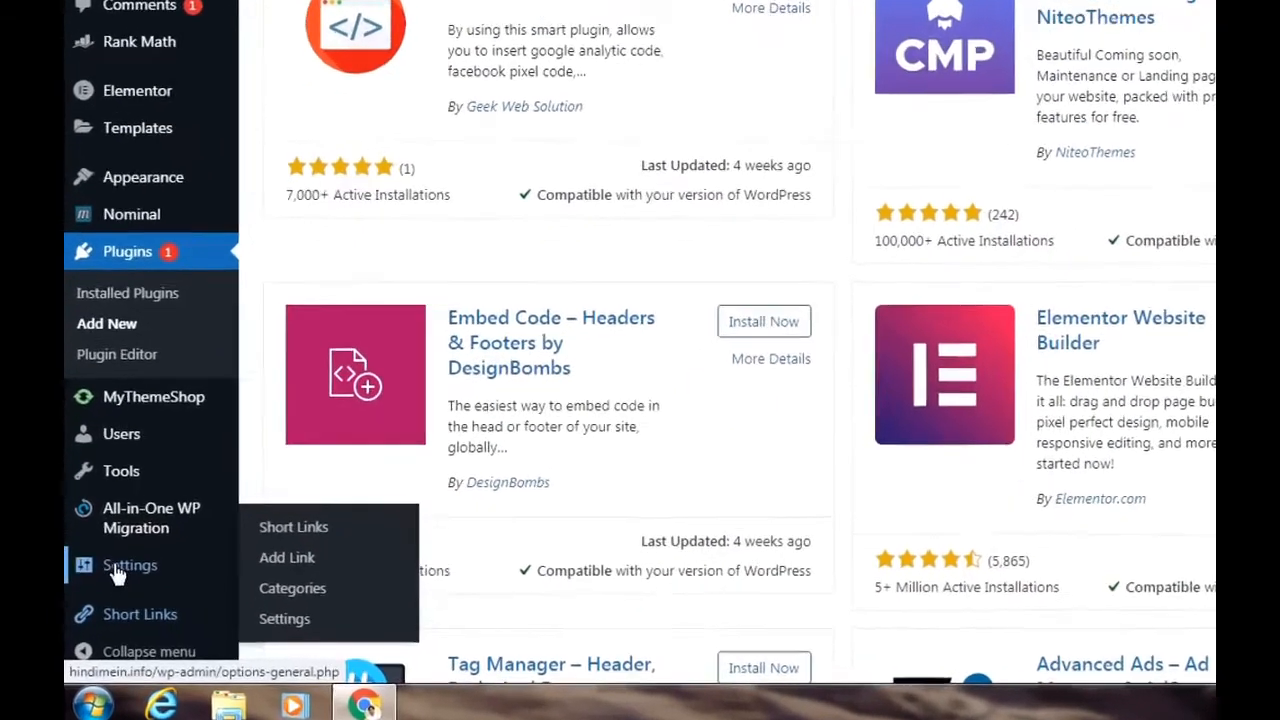
mouse_move(117, 572)
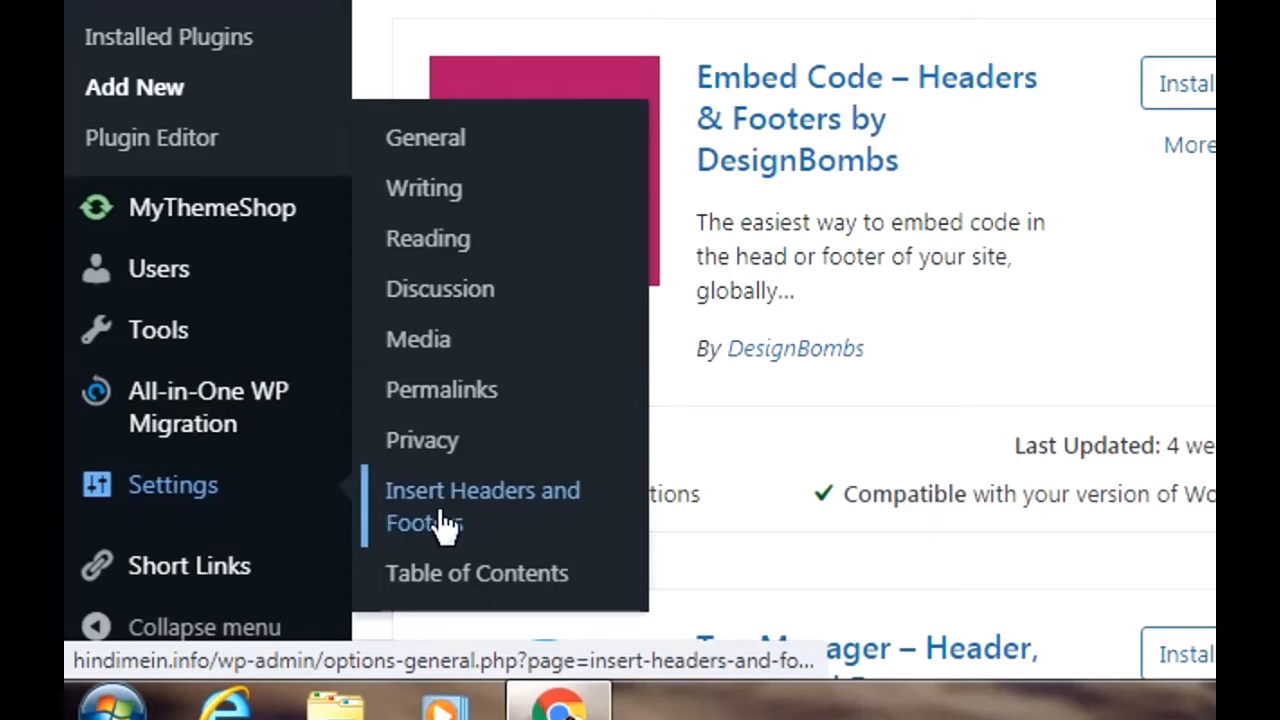
click(443, 525)
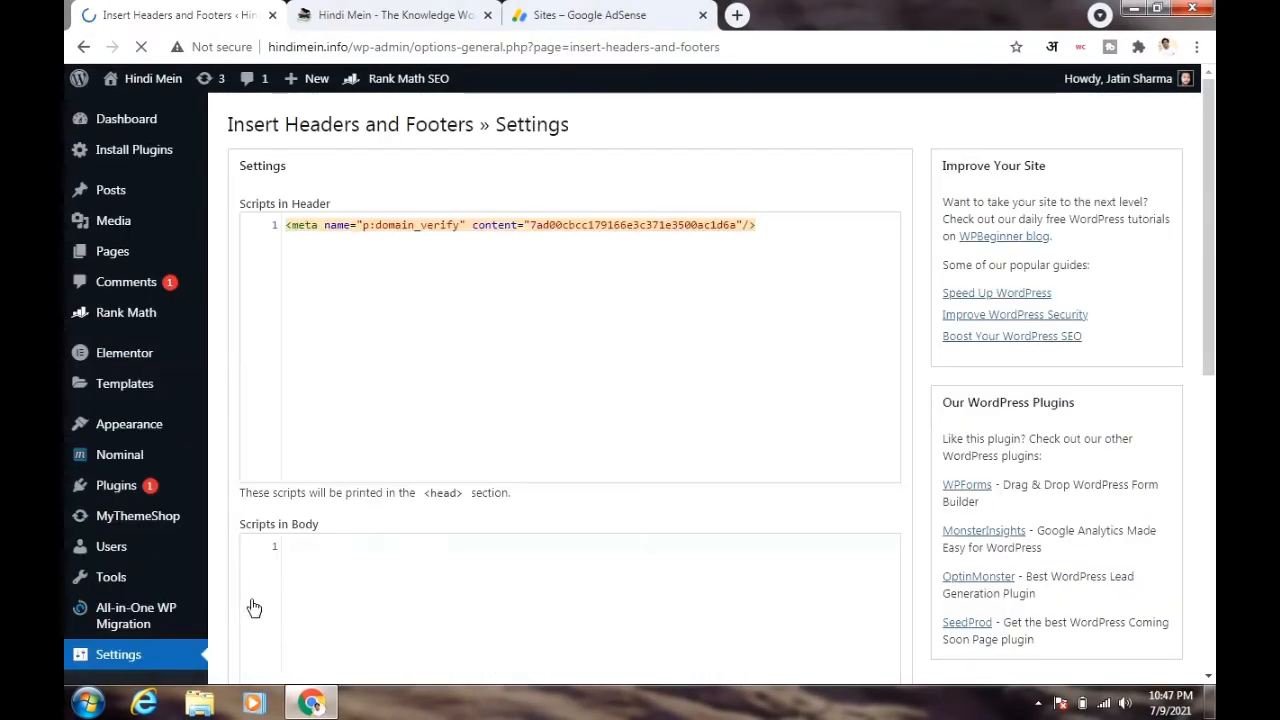
Paste the copied AdSense script into Scripts in Header on a new line below the existing meta tag
click(590, 12)
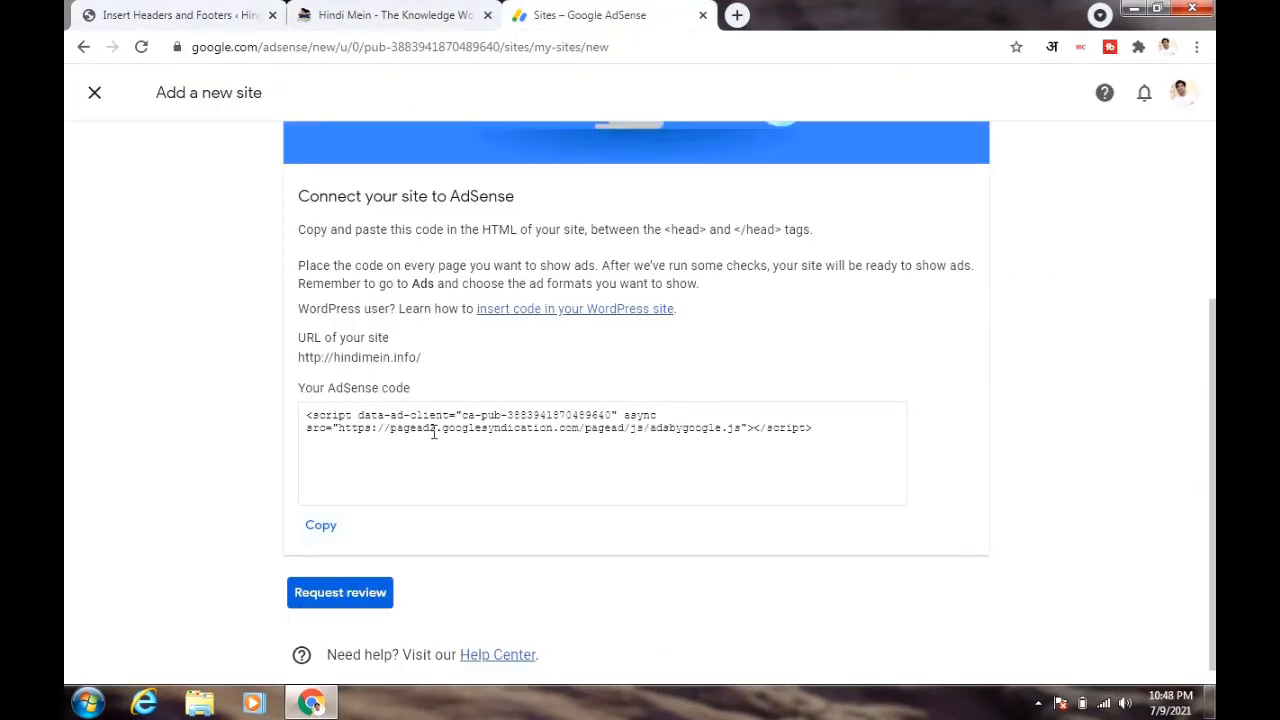
click(245, 15)
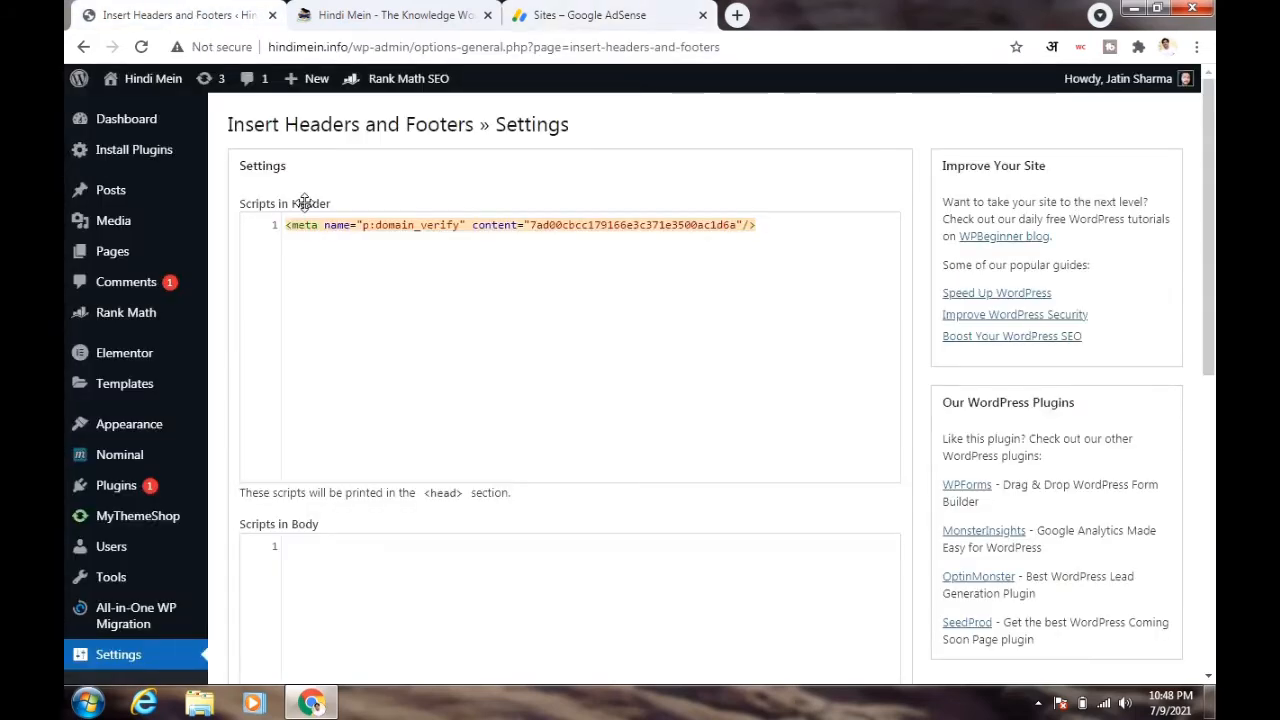
click(309, 279)
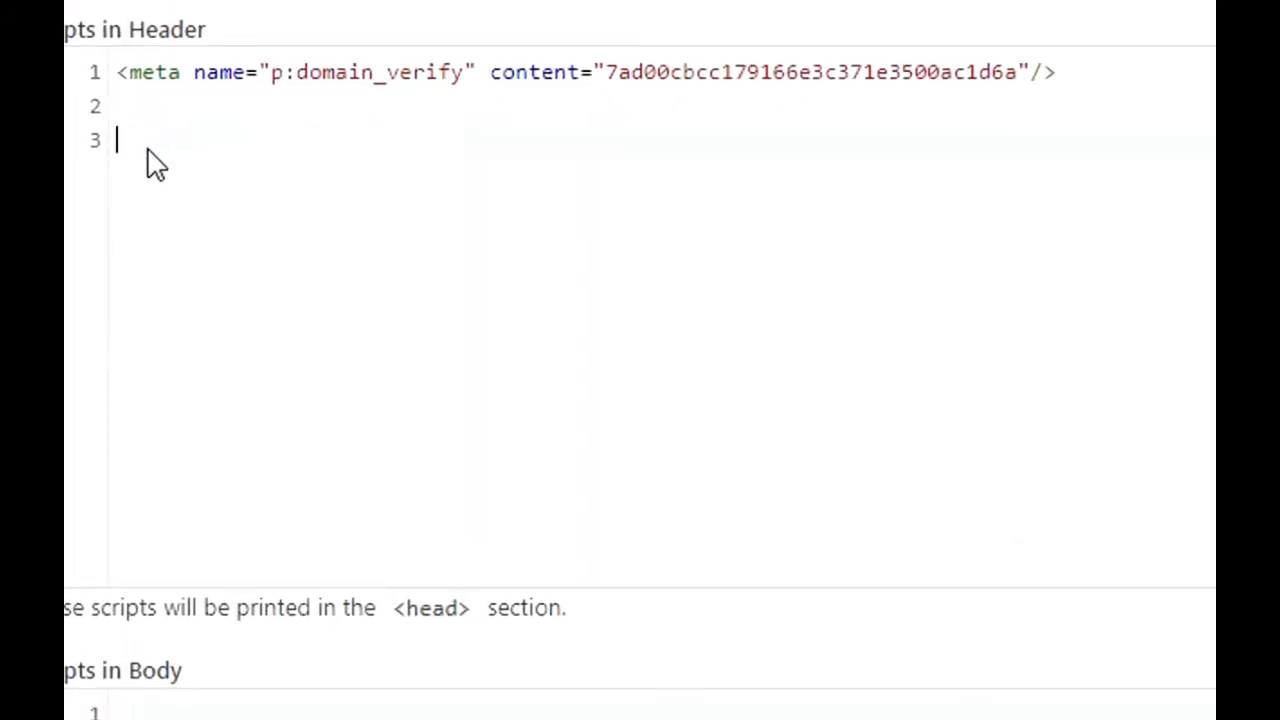
key(ctrl+v)
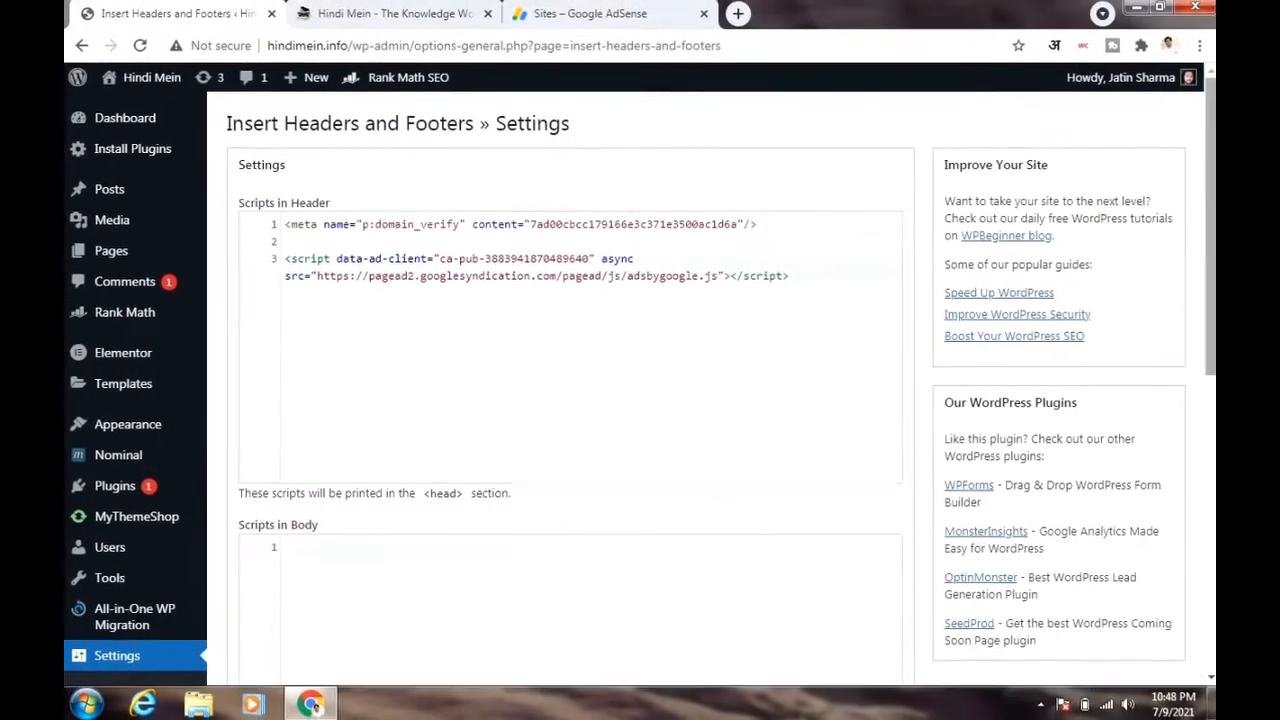
Save the Insert Headers and Footers settings with the AdSense script added to the header
scroll(640, 400, down, 6)
scroll(640, 400, down, 3)
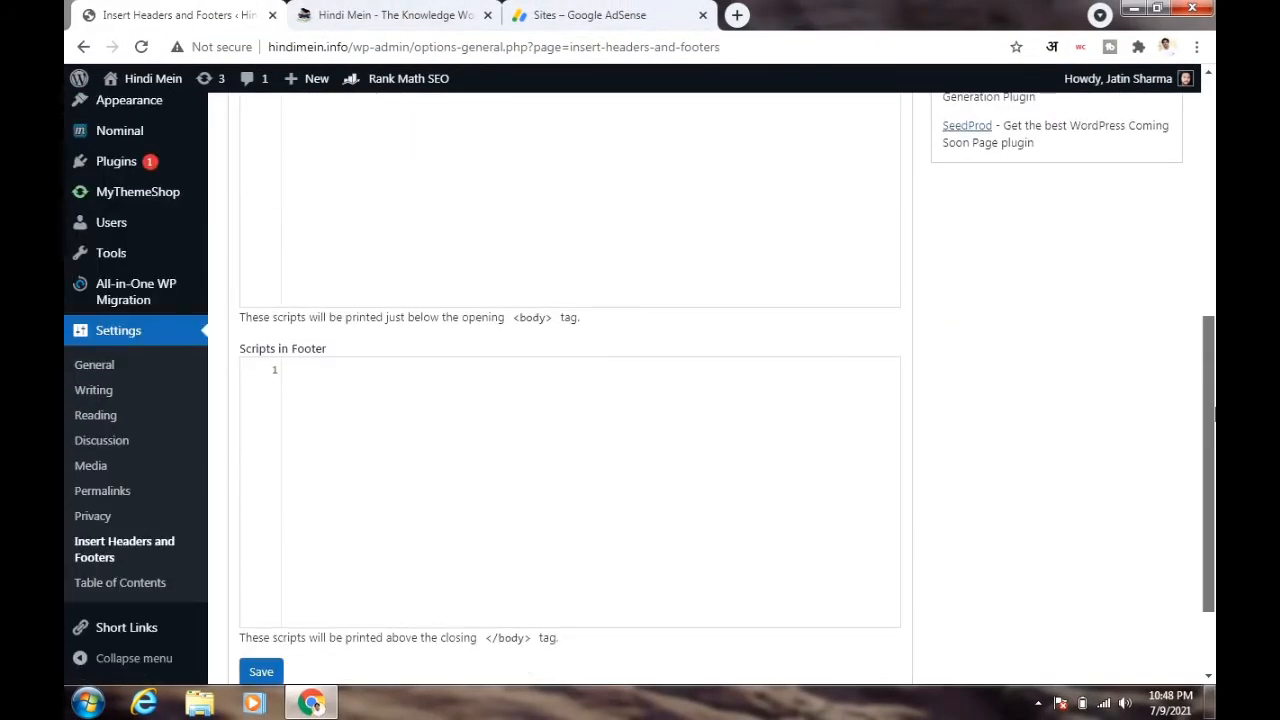
click(262, 559)
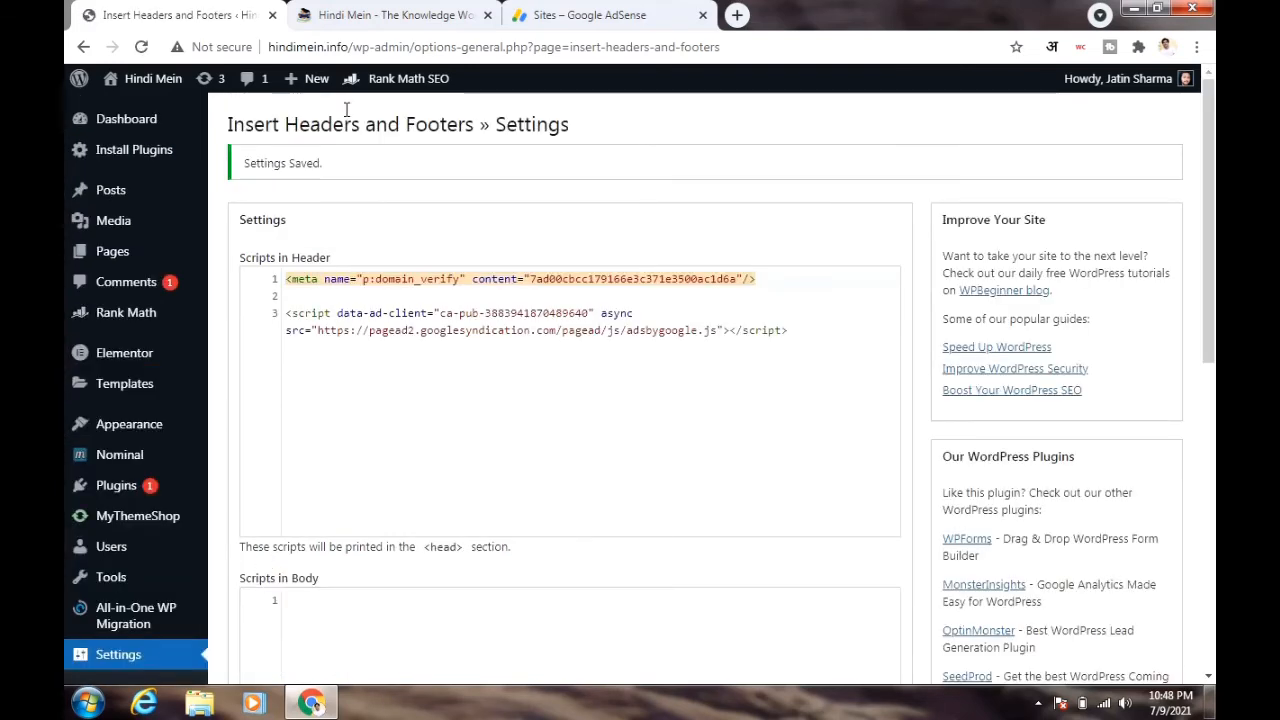
Switch to Google AdSense and request a review of hindimein.info
click(575, 14)
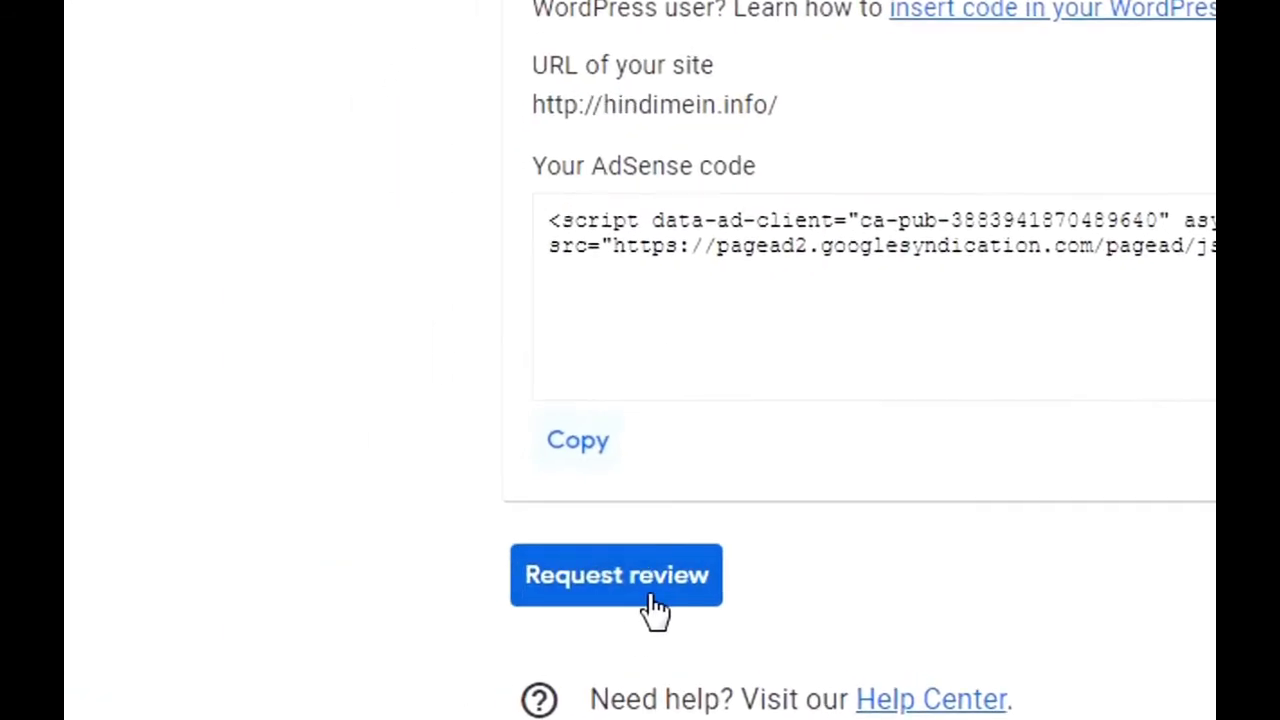
click(652, 600)
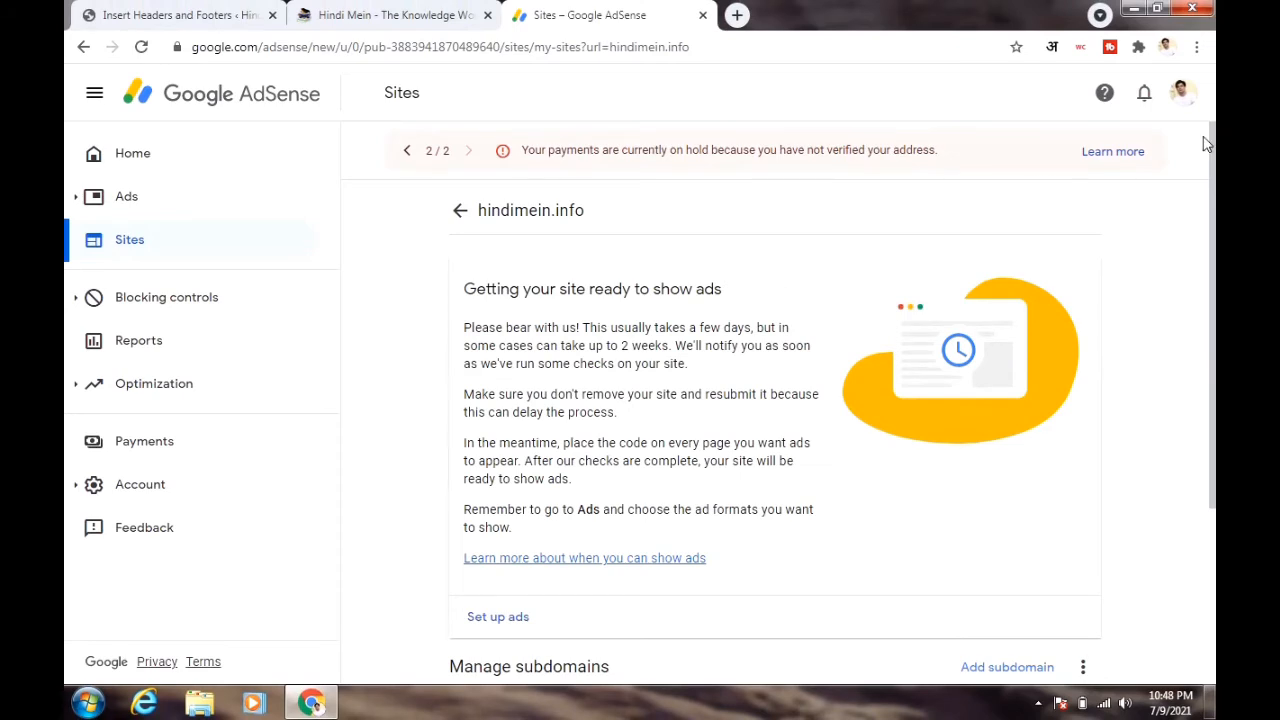
Look through the AdSense review page for hindimein.info, including its subdomain section, and switch to the live website
scroll(1206, 144, down, 2)
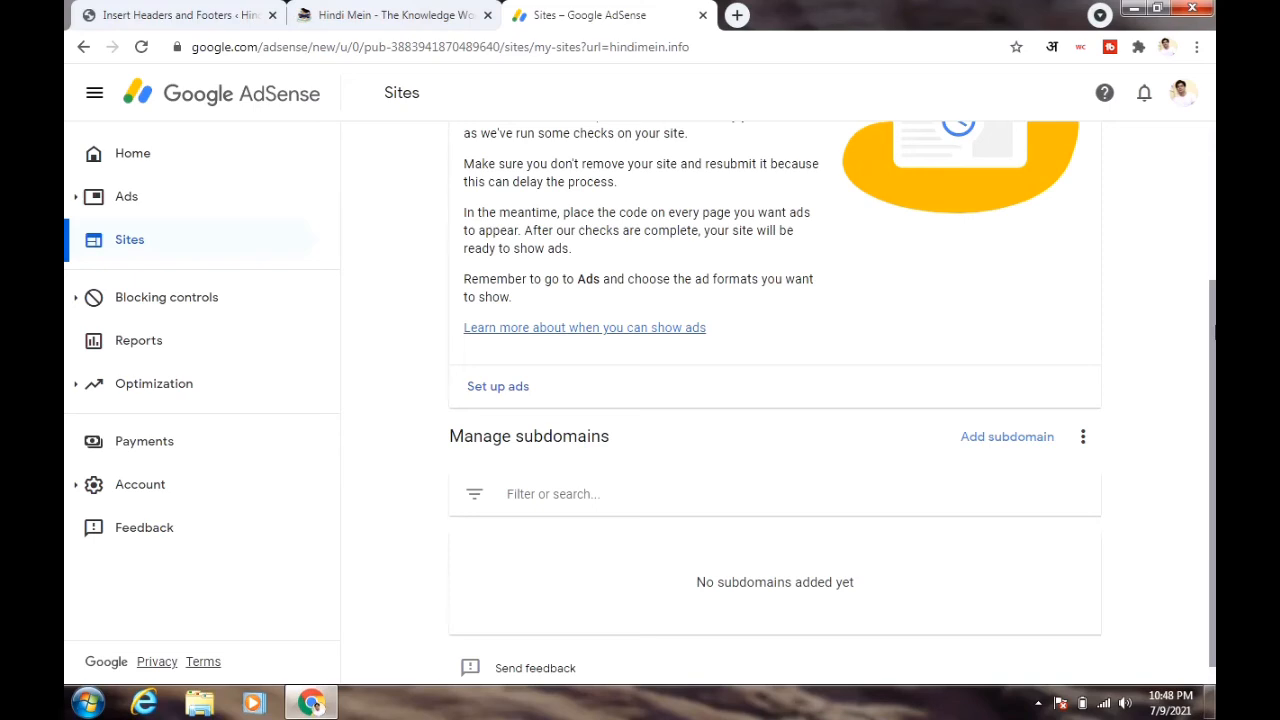
scroll(832, 402, down, 1)
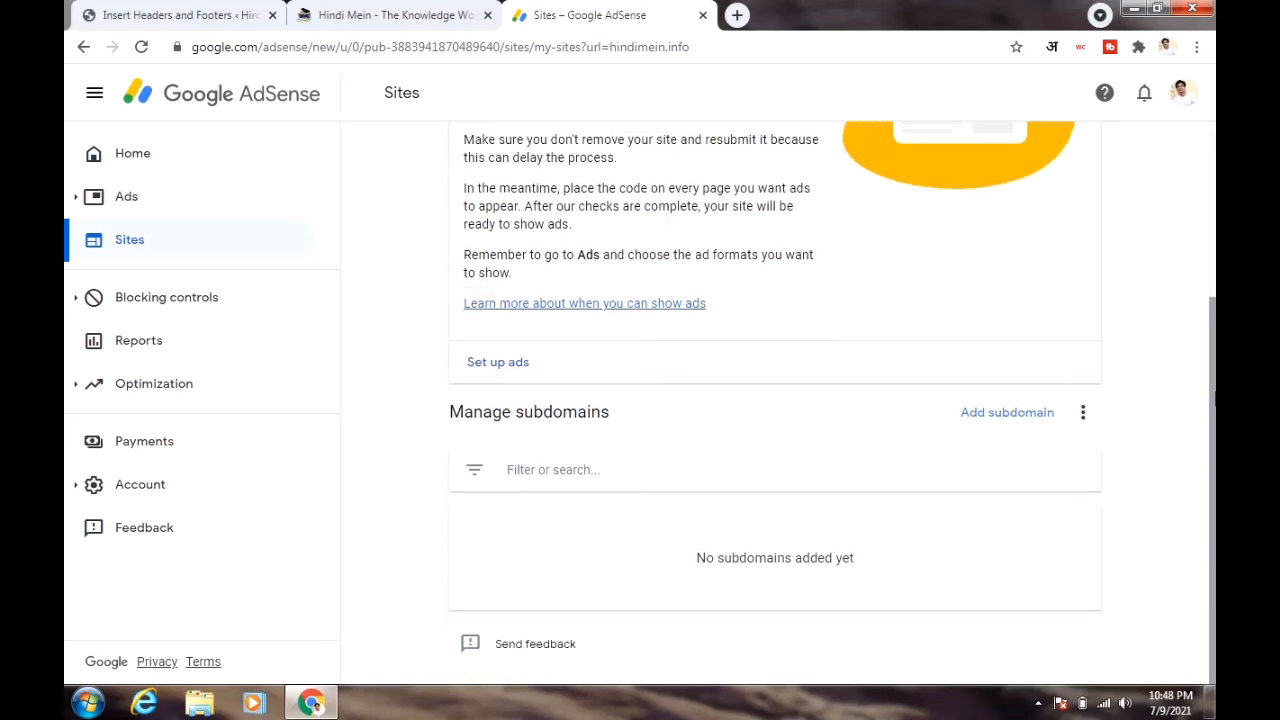
scroll(775, 400, up, 3)
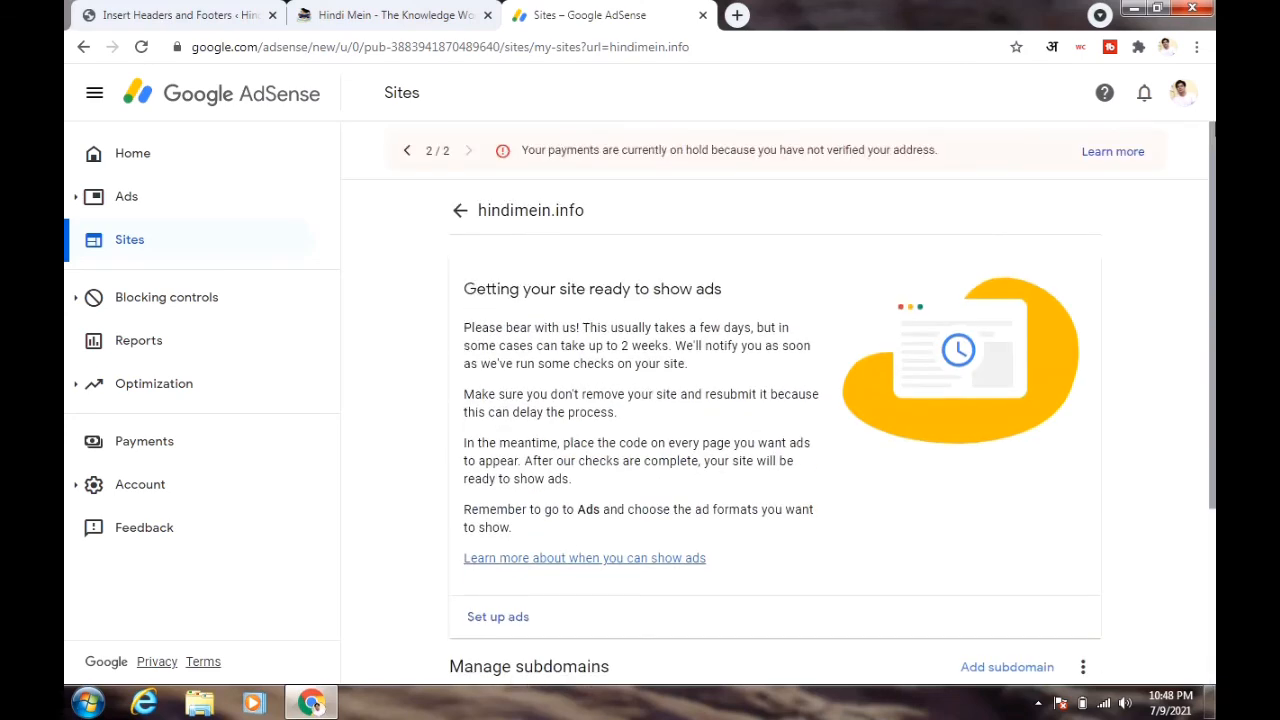
click(400, 12)
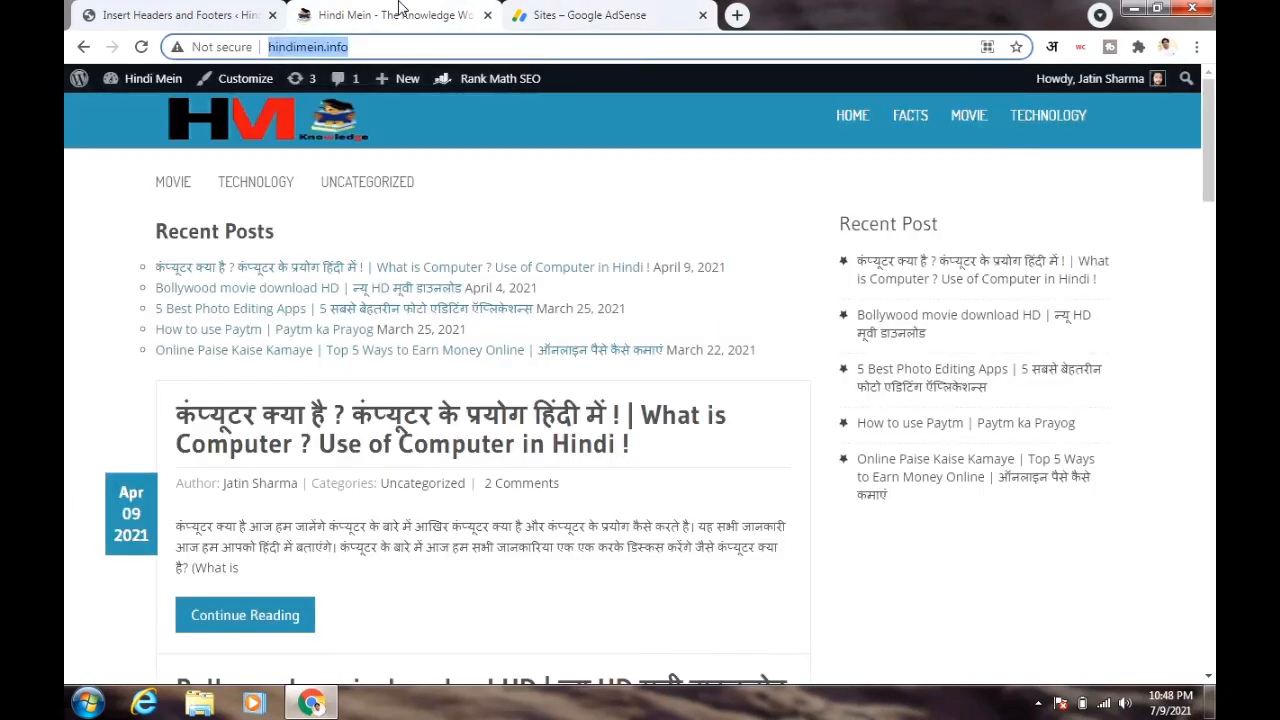